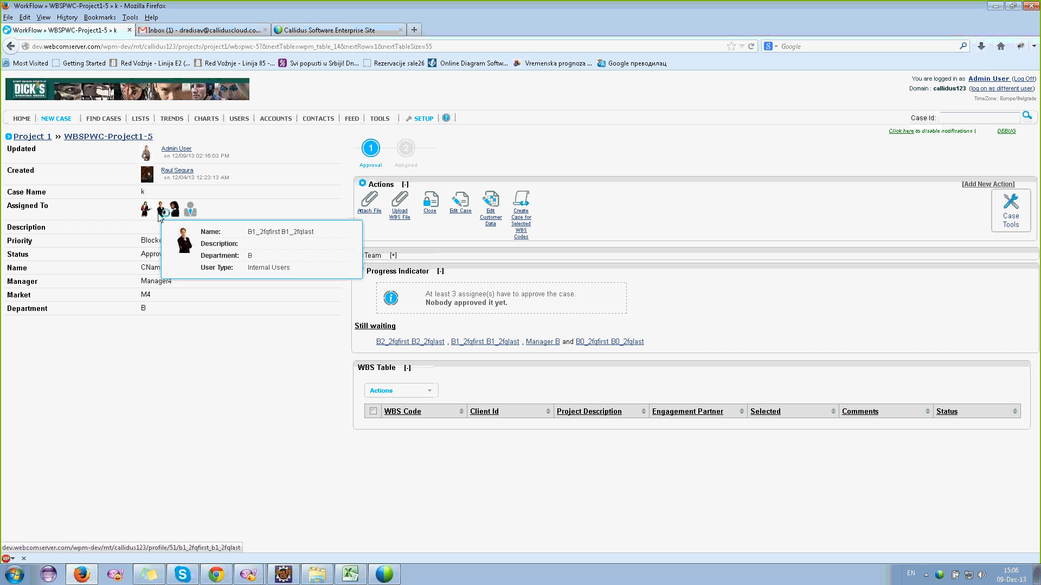
# - Log on as the B0 user to see their two assigned open cases
pyautogui.moveTo(147, 217)
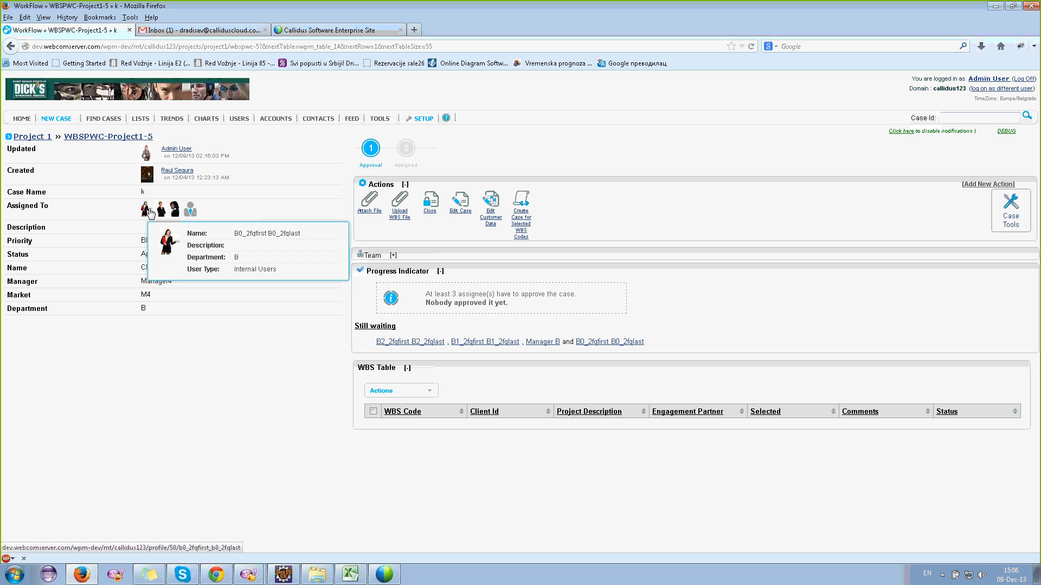
pyautogui.click(1001, 89)
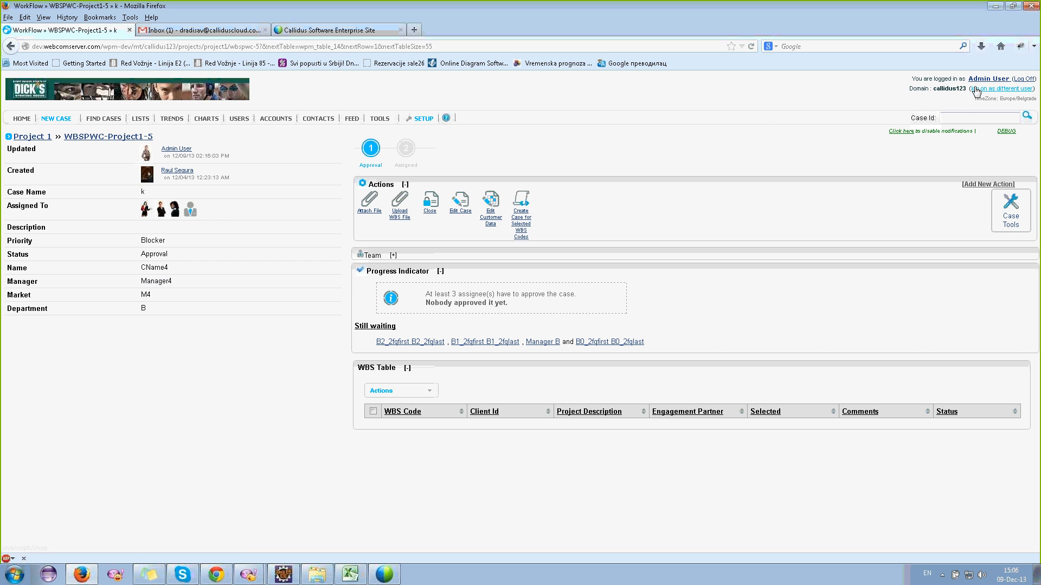
pyautogui.click(464, 319)
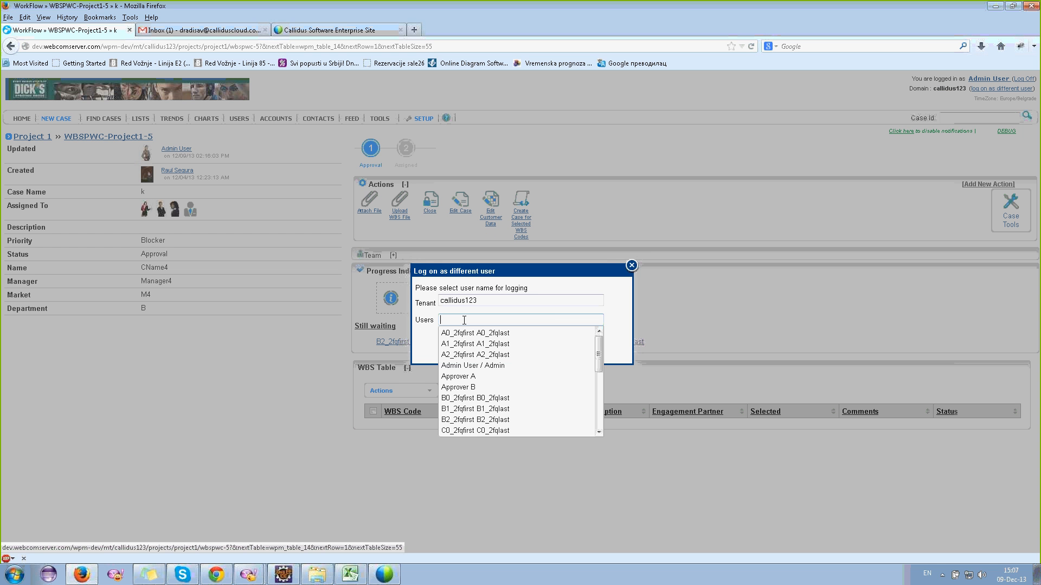
pyautogui.write('b0')
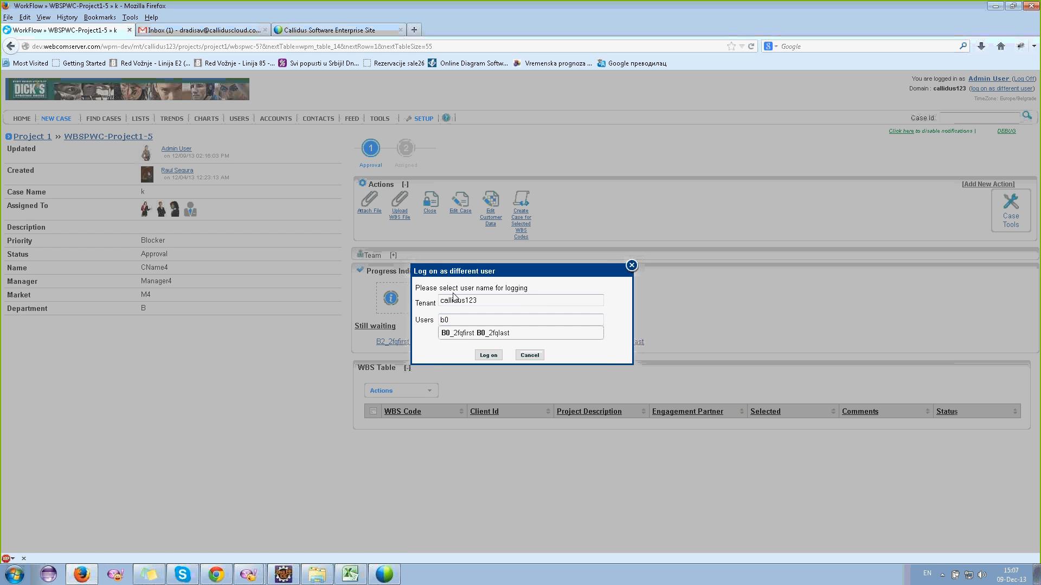
pyautogui.click(466, 333)
pyautogui.click(485, 358)
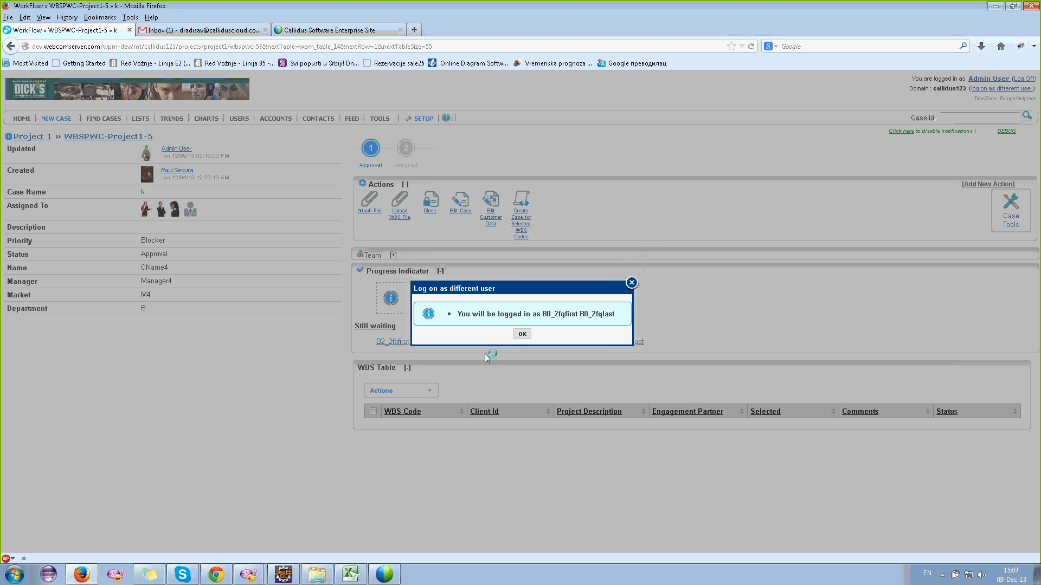
pyautogui.click(524, 336)
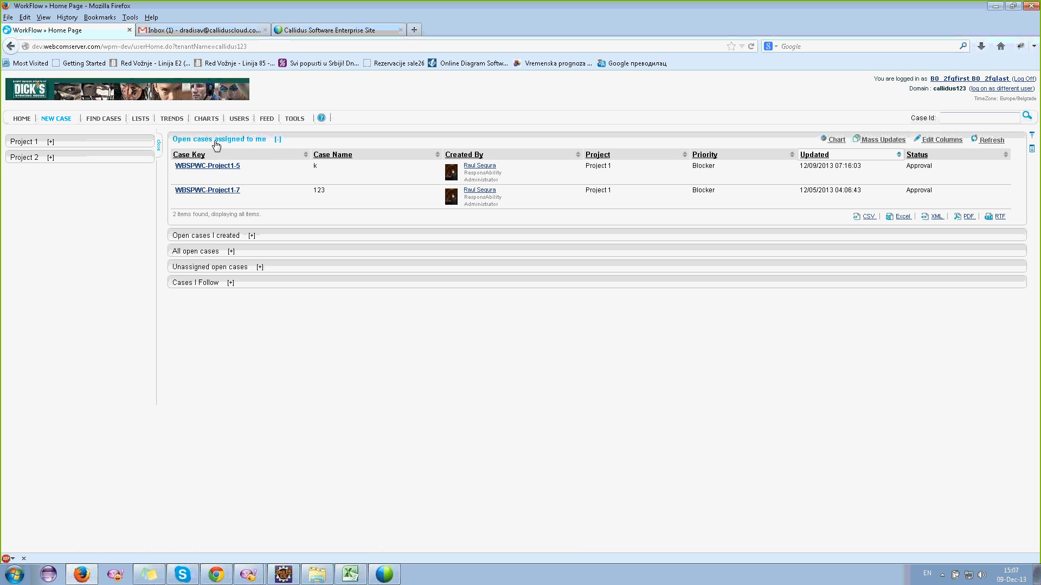
# - Open case WBSPWC-Project1-5 and start its Approve action, showing the empty Approvement form
pyautogui.click(217, 168)
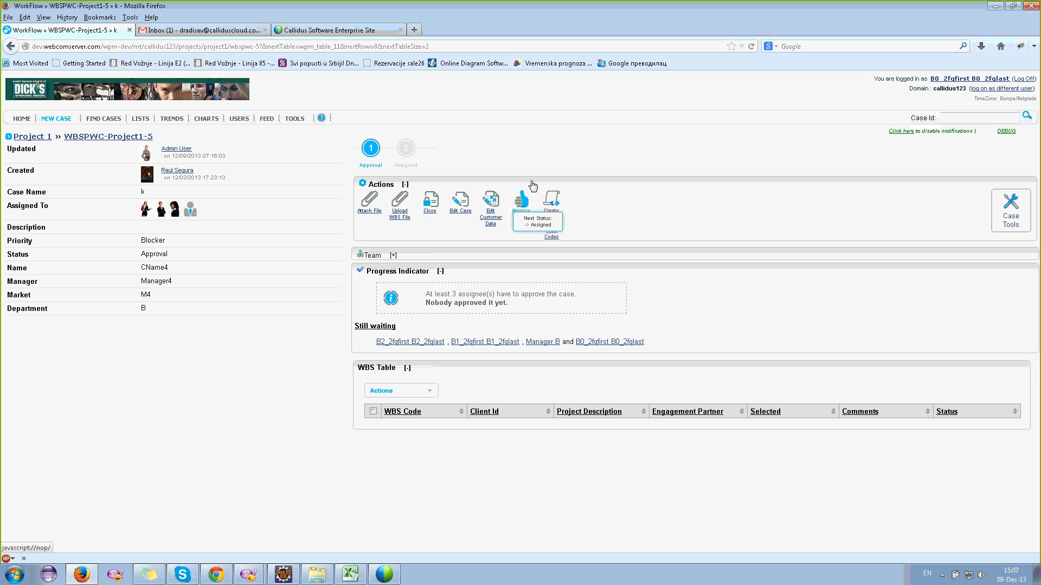
pyautogui.click(522, 212)
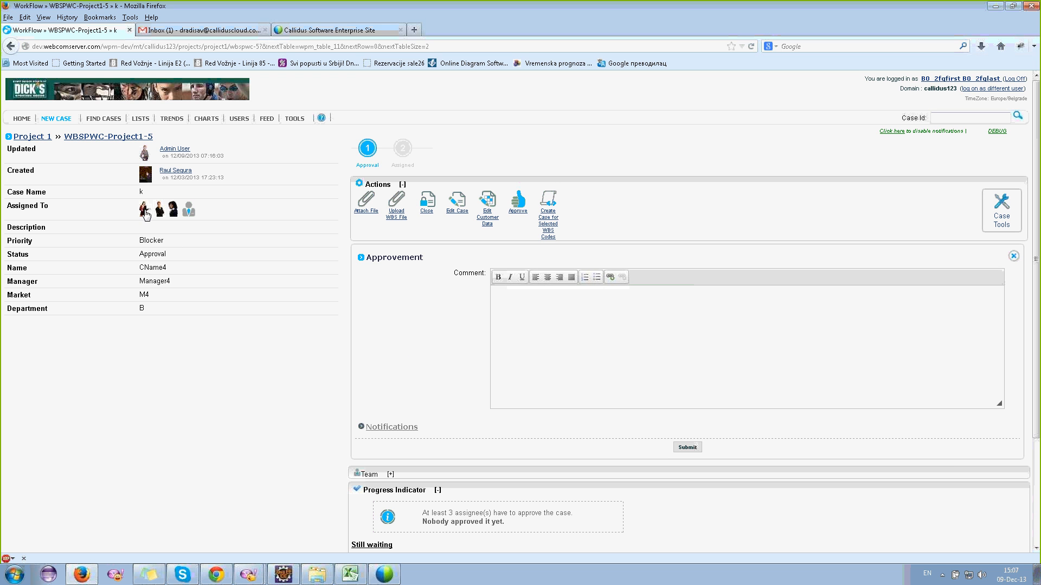
pyautogui.moveTo(145, 212)
pyautogui.scroll(-2, 488, 320)
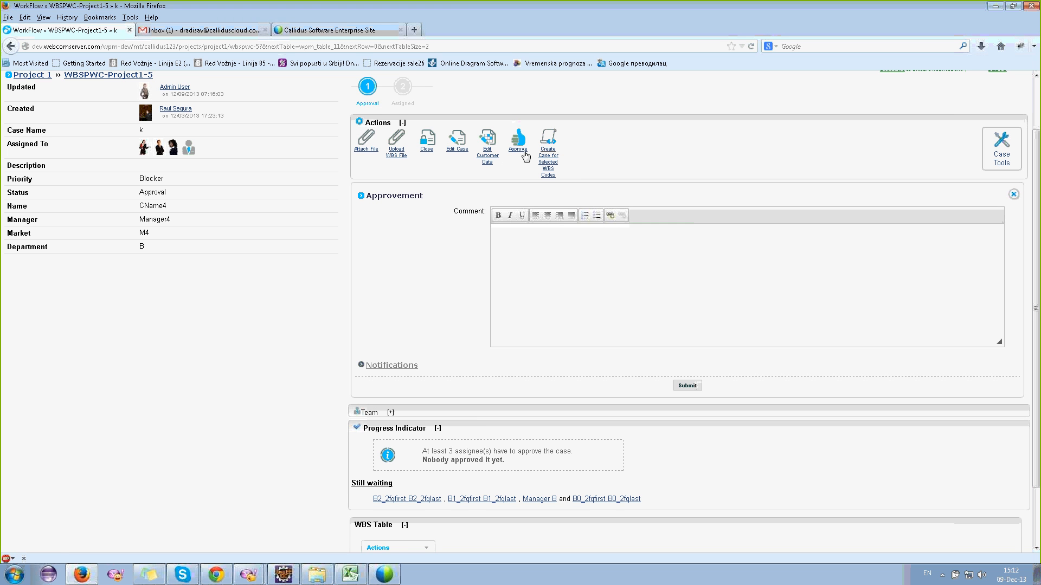
# - Submit the approval of WBSPWC-Project1-5 with comment 'test' and one extra user notified
pyautogui.click(618, 315)
pyautogui.write('test')
pyautogui.click(395, 366)
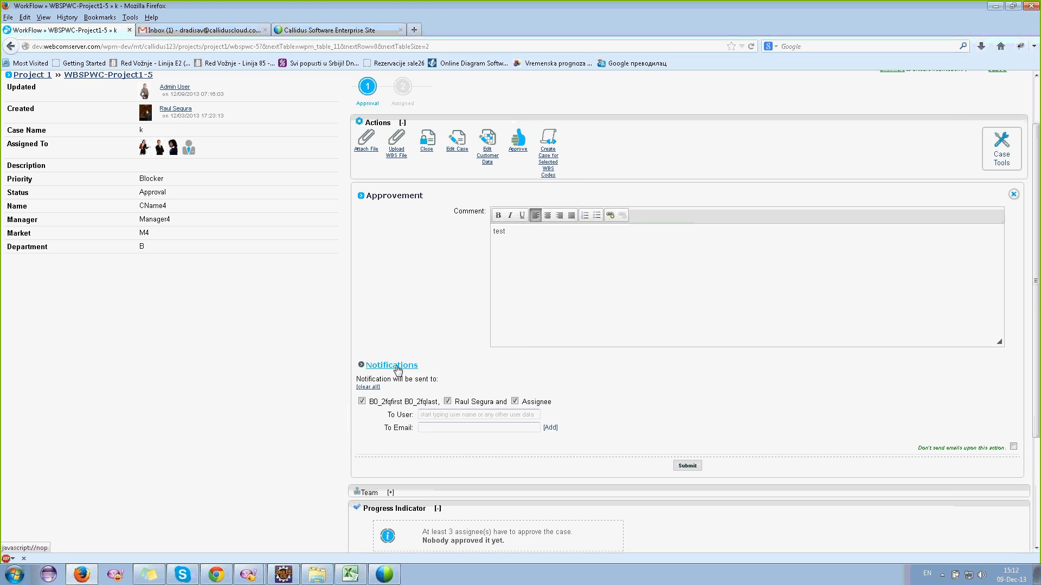
pyautogui.click(443, 414)
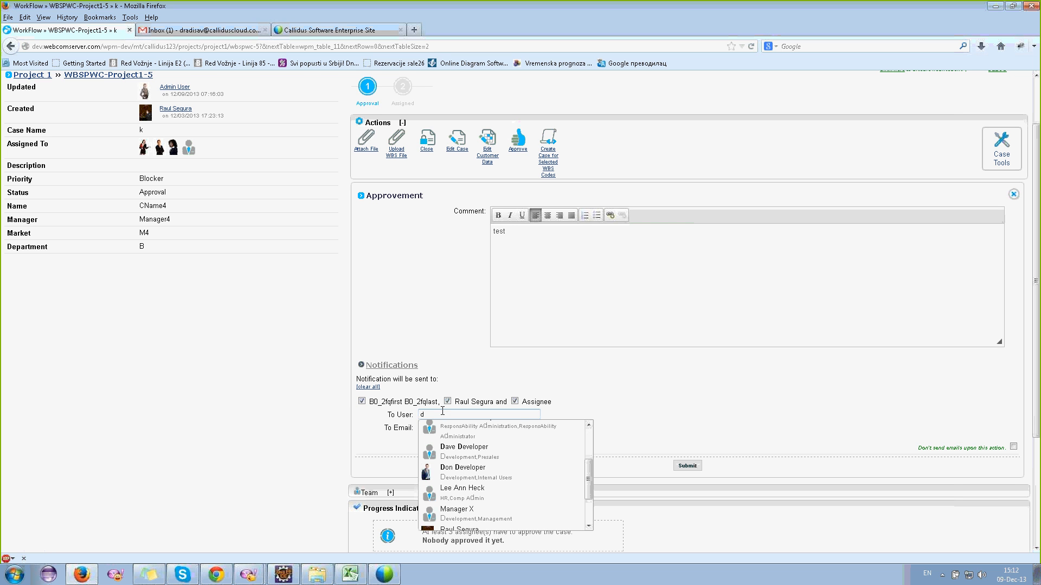
pyautogui.write('da')
pyautogui.write('b')
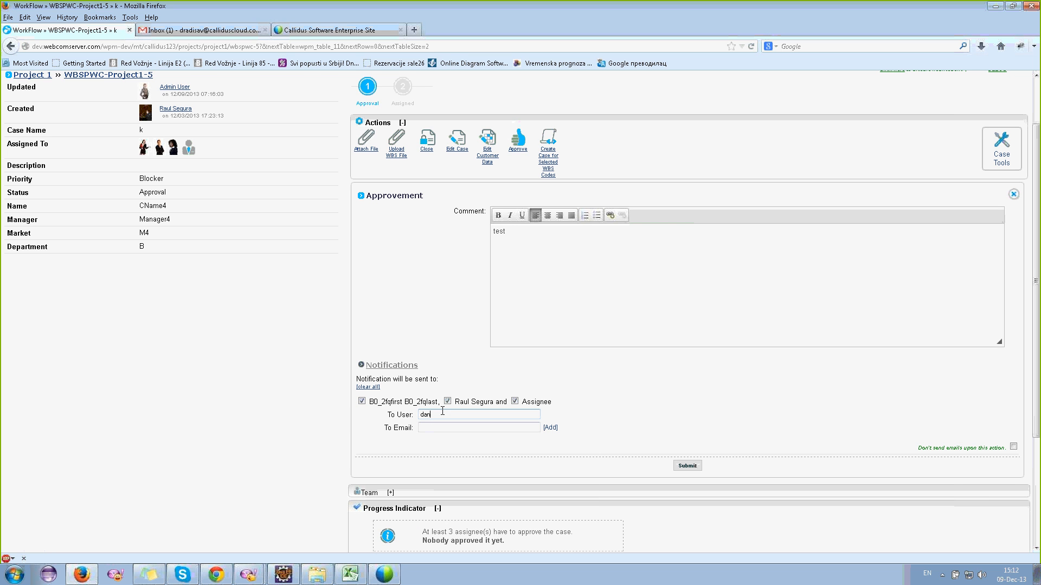
pyautogui.write('ica')
pyautogui.press('Return')
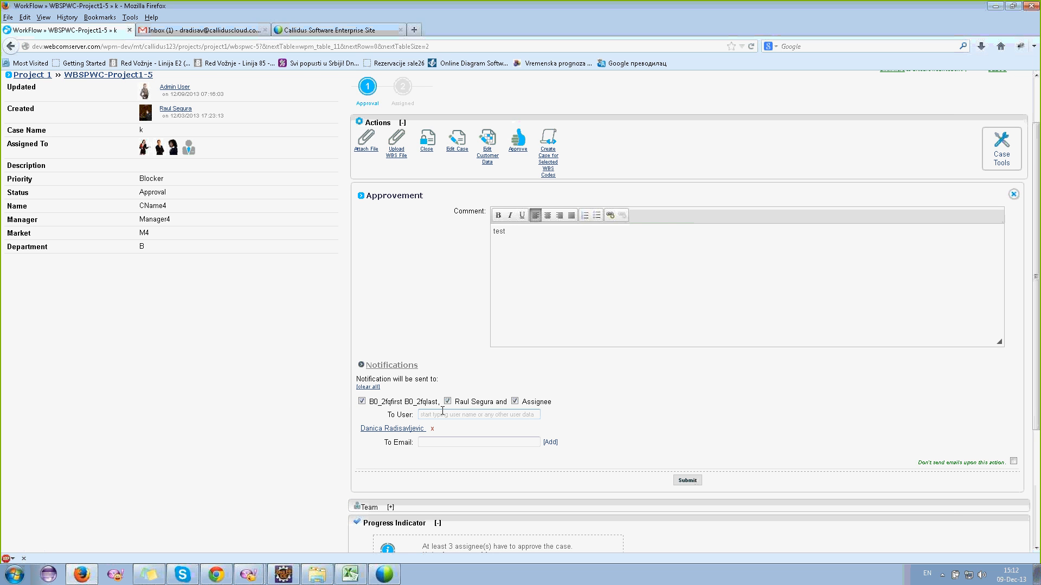
pyautogui.click(687, 480)
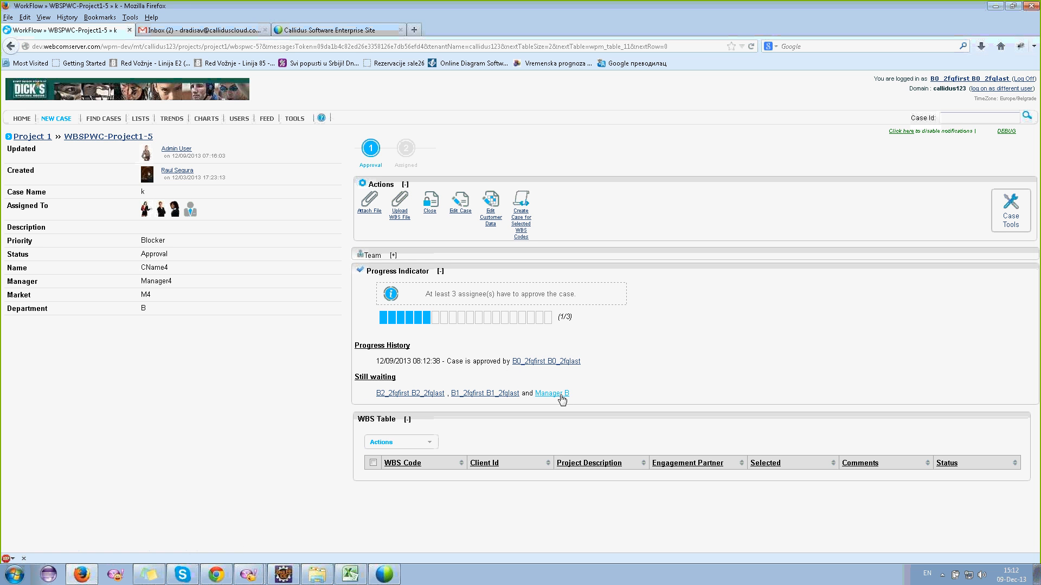
# - Read the 'callidus123 > WBSPWC-Project1-5 > Approve' email in Mail, then go back to WorkFlow
pyautogui.click(200, 30)
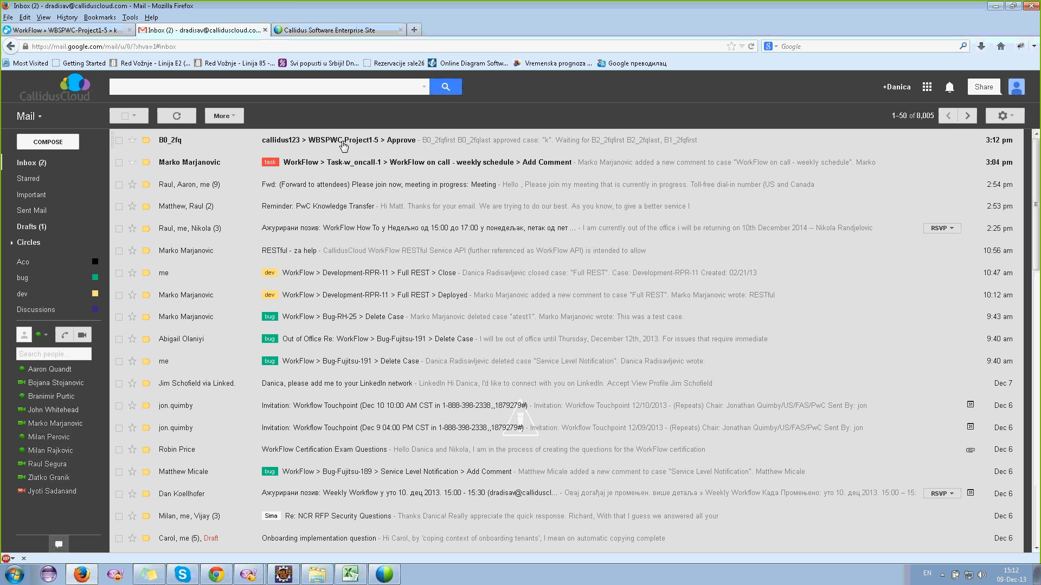
pyautogui.click(332, 142)
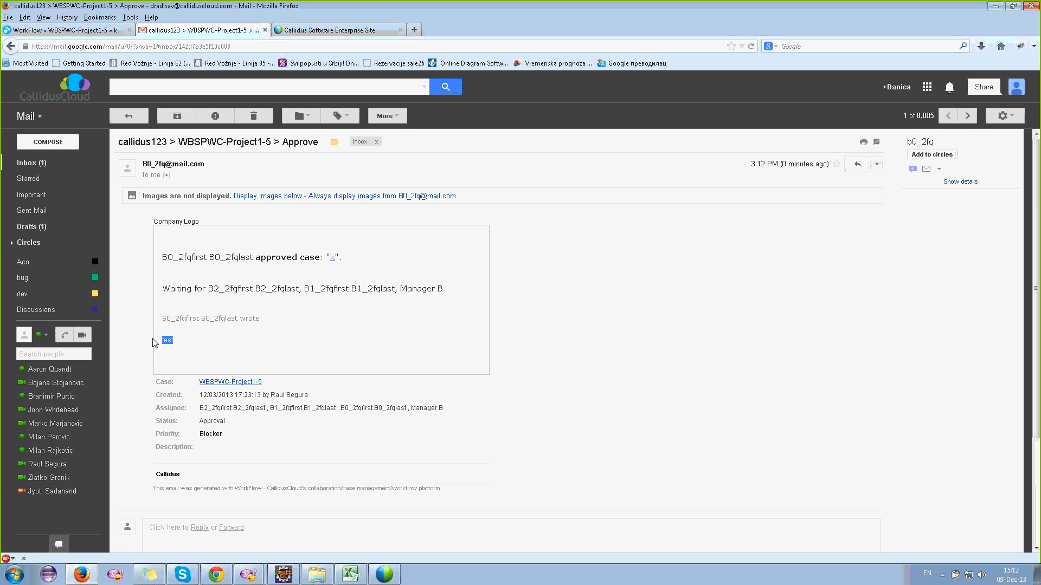
pyautogui.click(91, 32)
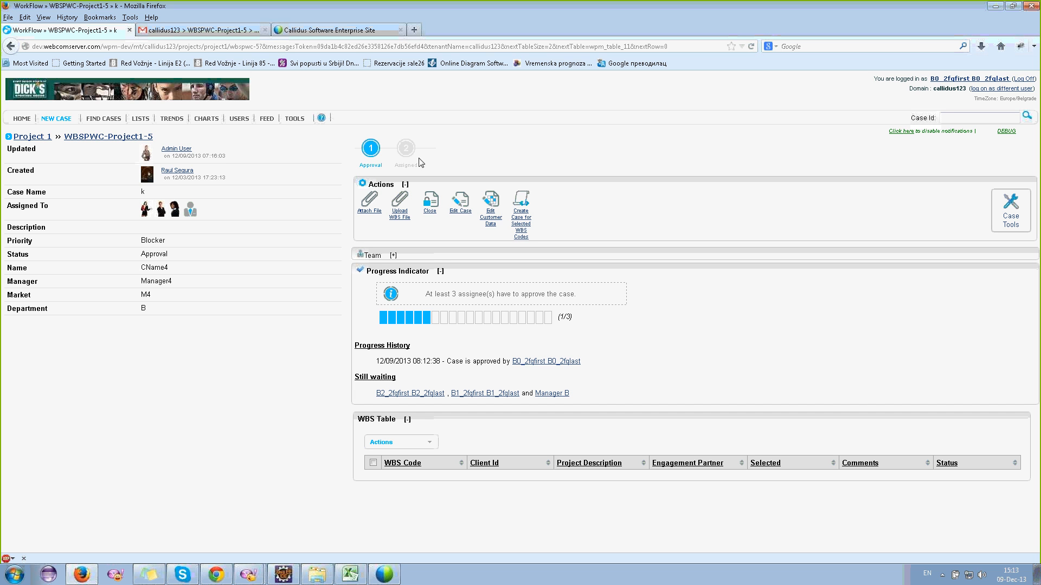
# - Switch the session to the Admin User / Admin account
pyautogui.click(993, 89)
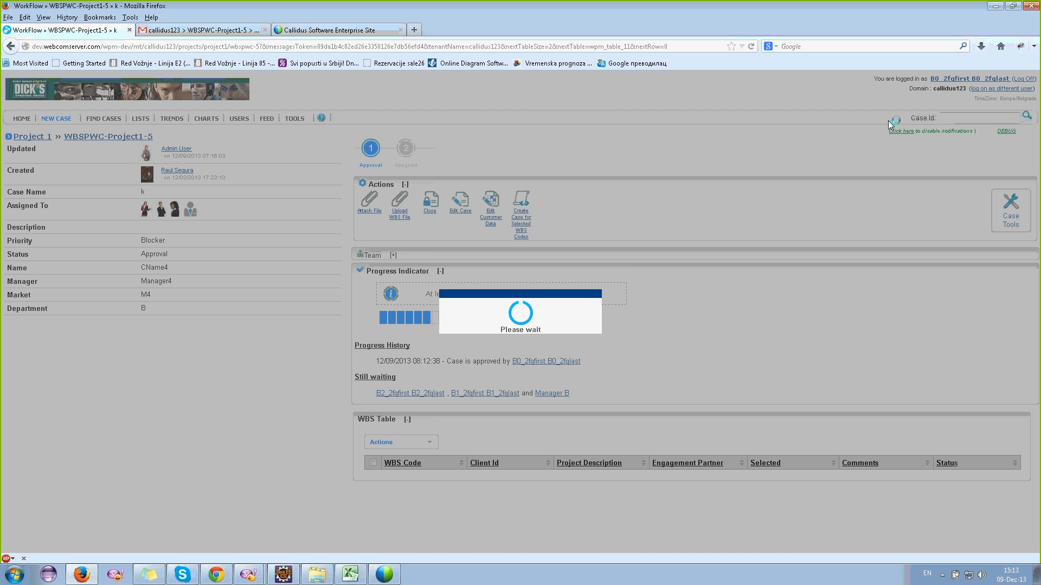
pyautogui.click(469, 318)
pyautogui.click(469, 366)
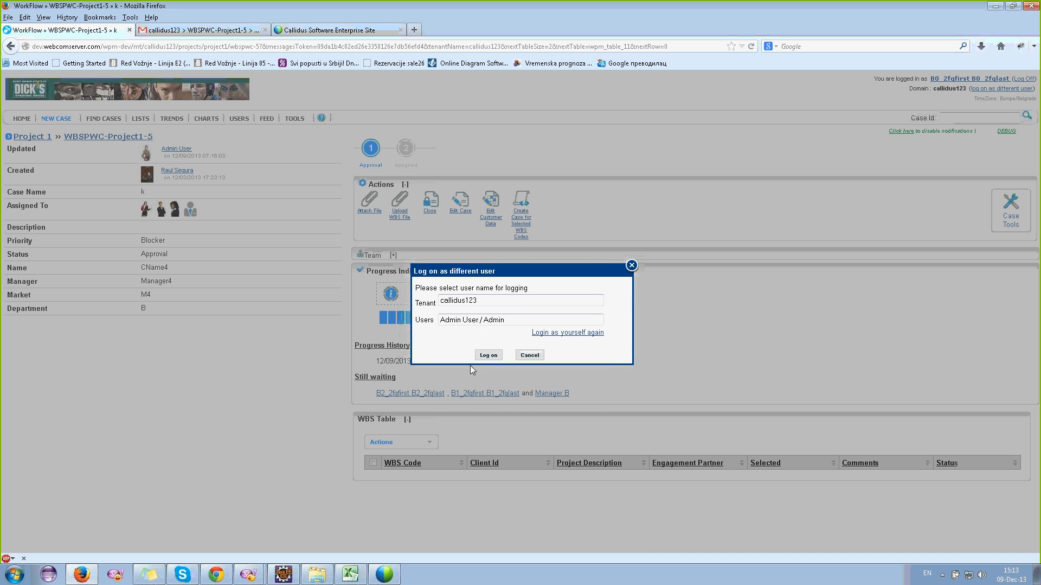
pyautogui.click(496, 356)
pyautogui.click(525, 336)
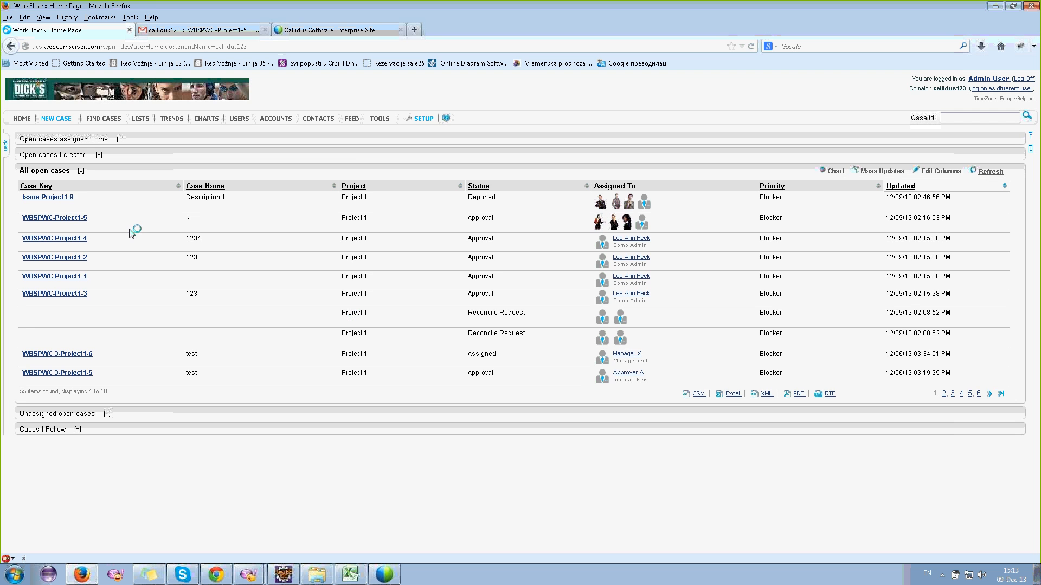
# - Open the WBSPWC workflow's configuration and its Approve action from Approval to Assigned
pyautogui.click(423, 118)
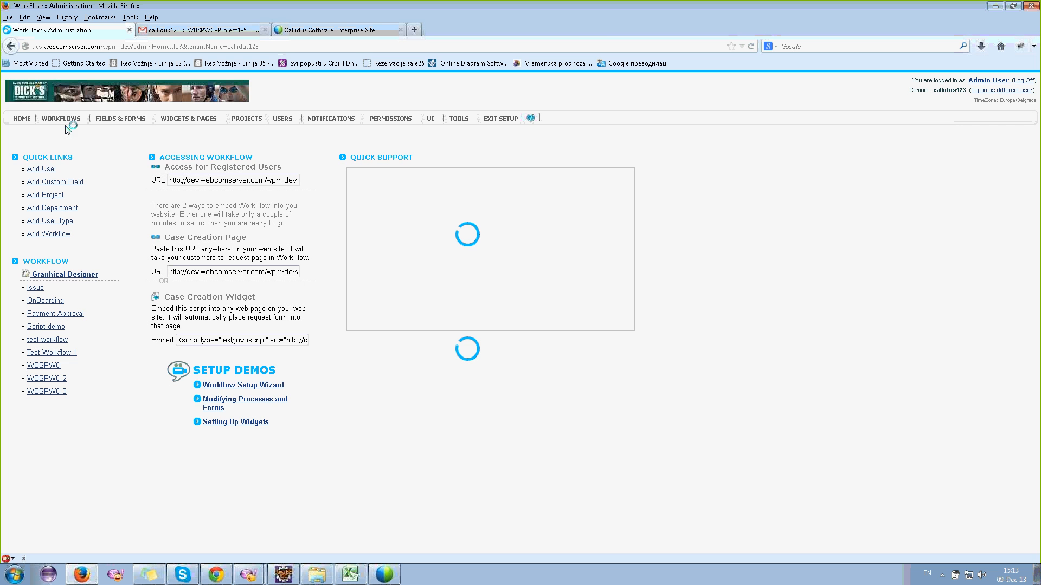
pyautogui.moveTo(65, 123)
pyautogui.moveTo(73, 142)
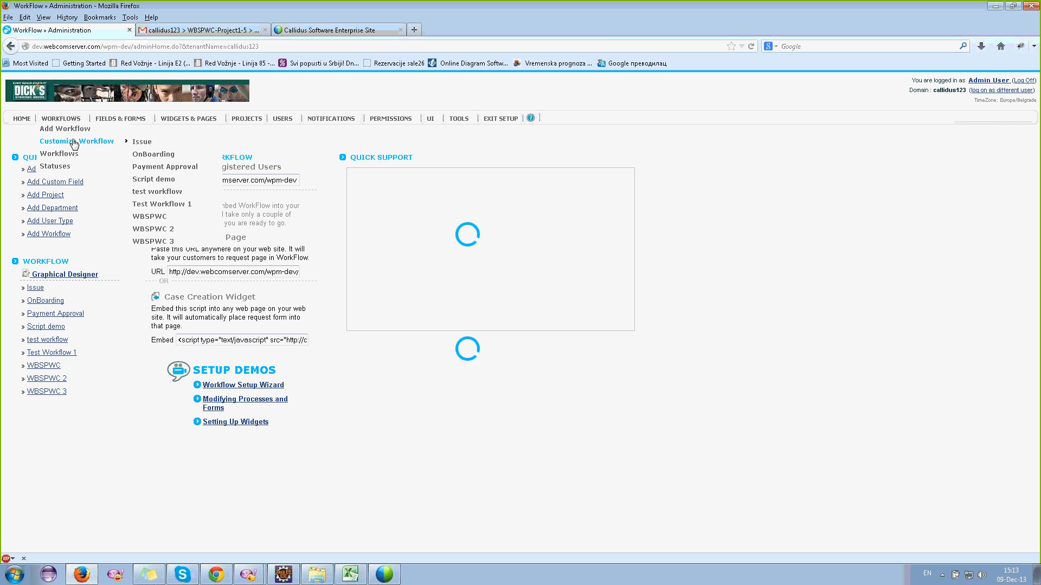
pyautogui.click(166, 216)
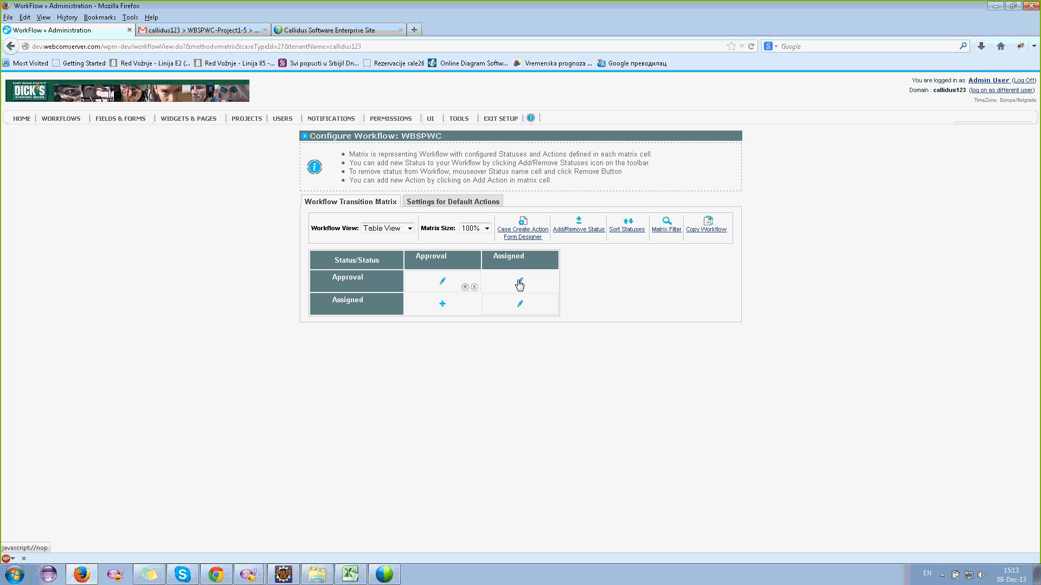
pyautogui.moveTo(519, 283)
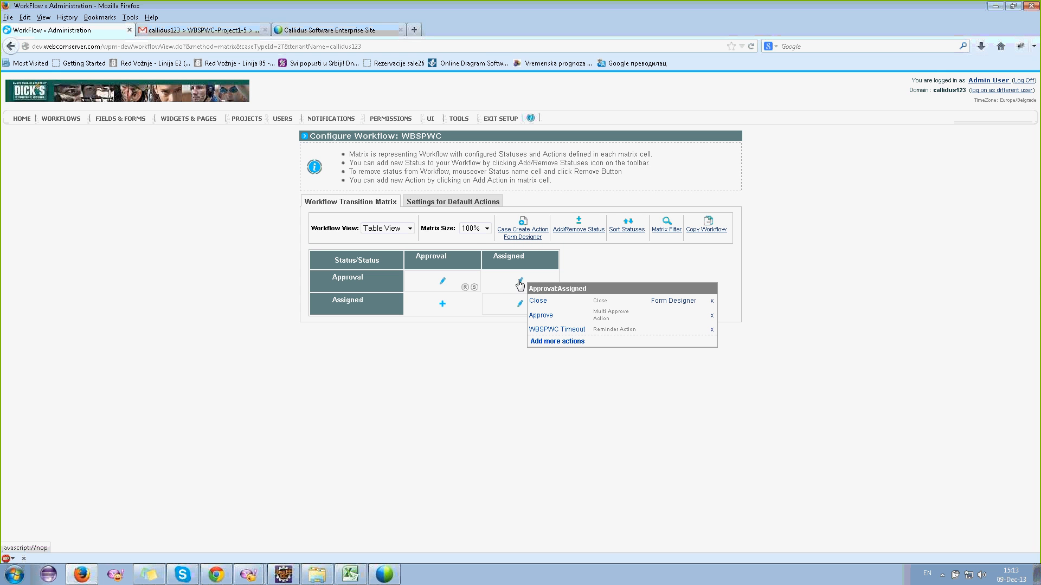
pyautogui.click(542, 316)
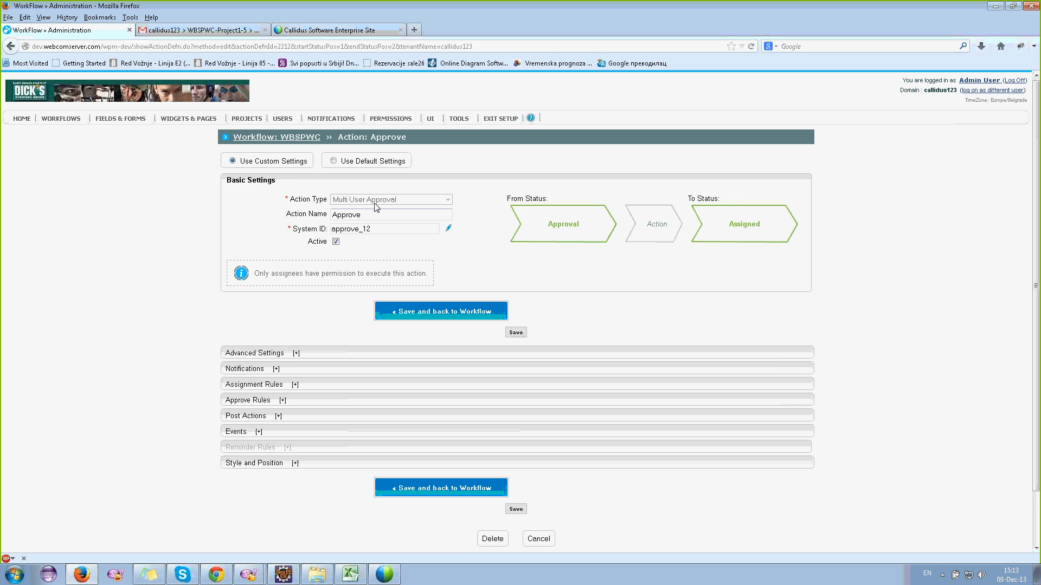
# - Expand Approve Rules and select the 'At least 3 assignees' value
pyautogui.click(364, 216)
pyautogui.click(251, 401)
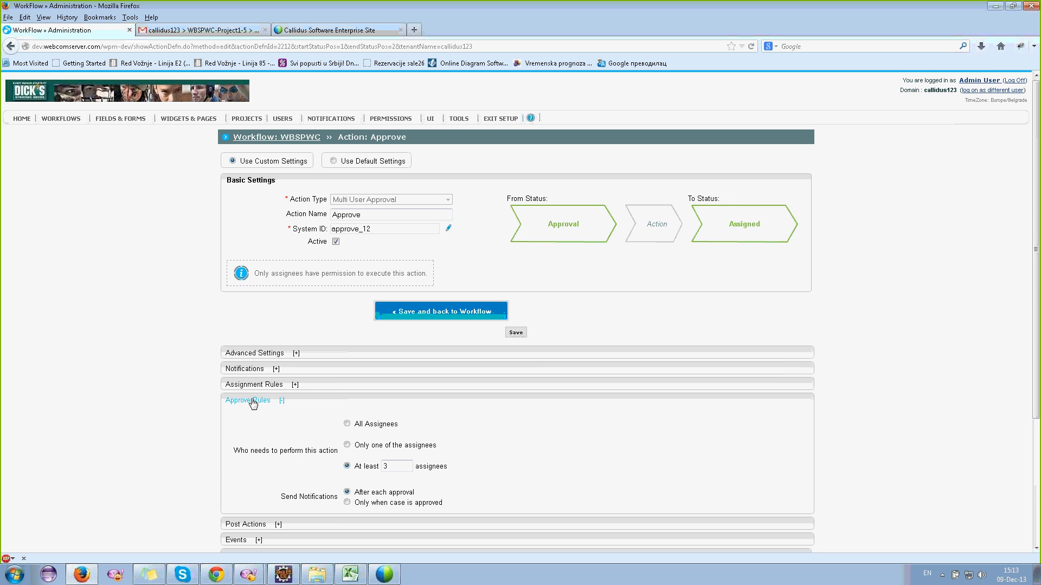
pyautogui.scroll(-3, 292, 352)
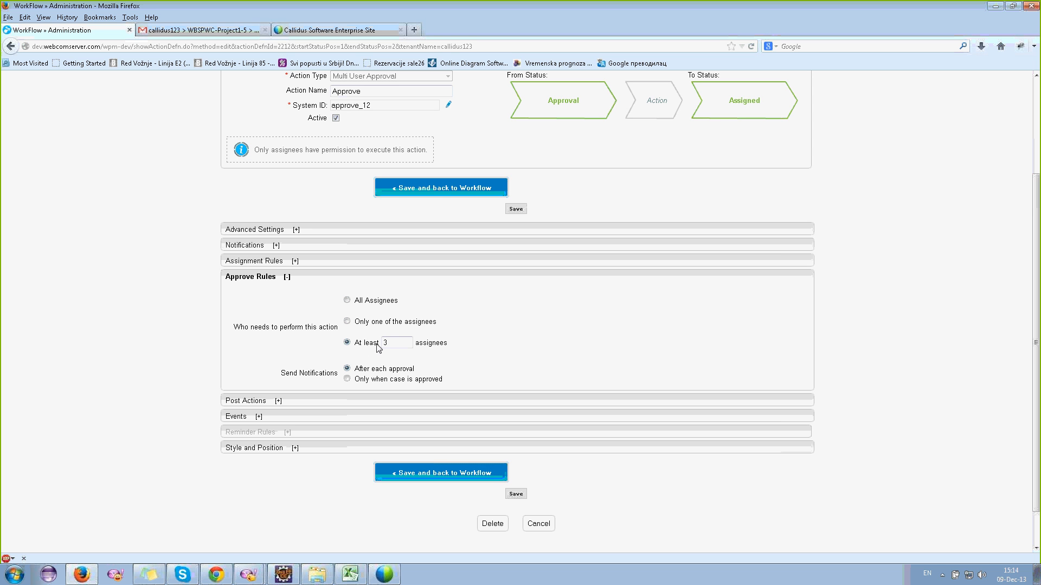
pyautogui.click(399, 342)
pyautogui.moveTo(400, 342); pyautogui.dragTo(359, 344)
# - Save the Approve action, then open the EXIT SETUP home page in a new tab
pyautogui.click(457, 188)
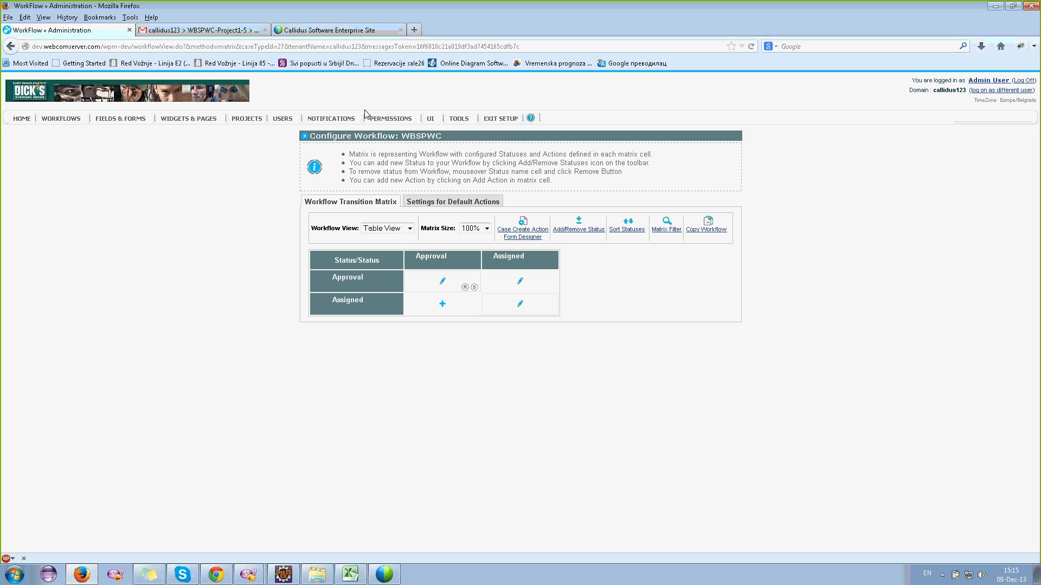
pyautogui.click(442, 281)
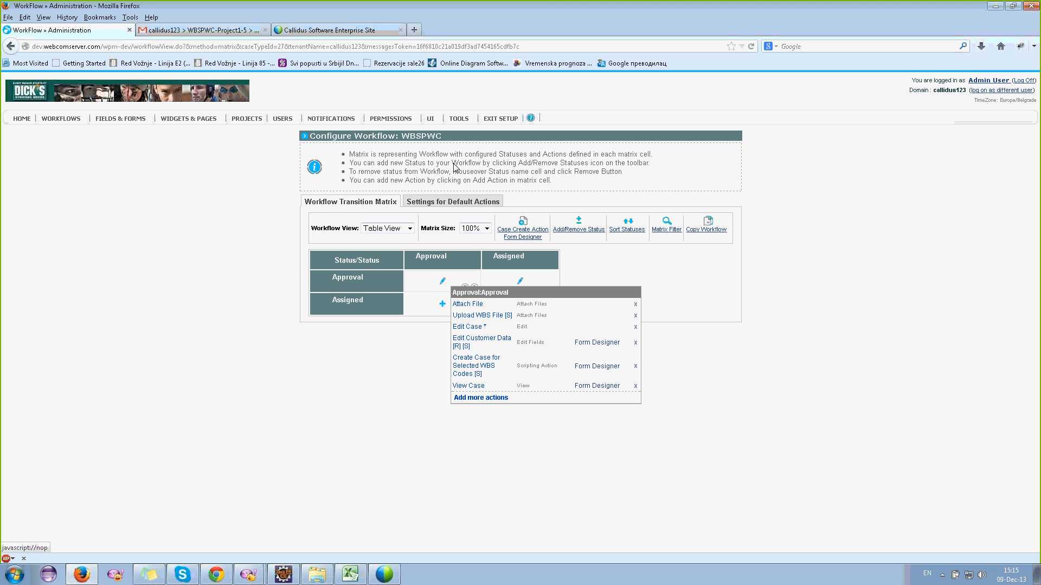
pyautogui.rightClick(499, 119)
pyautogui.click(508, 126)
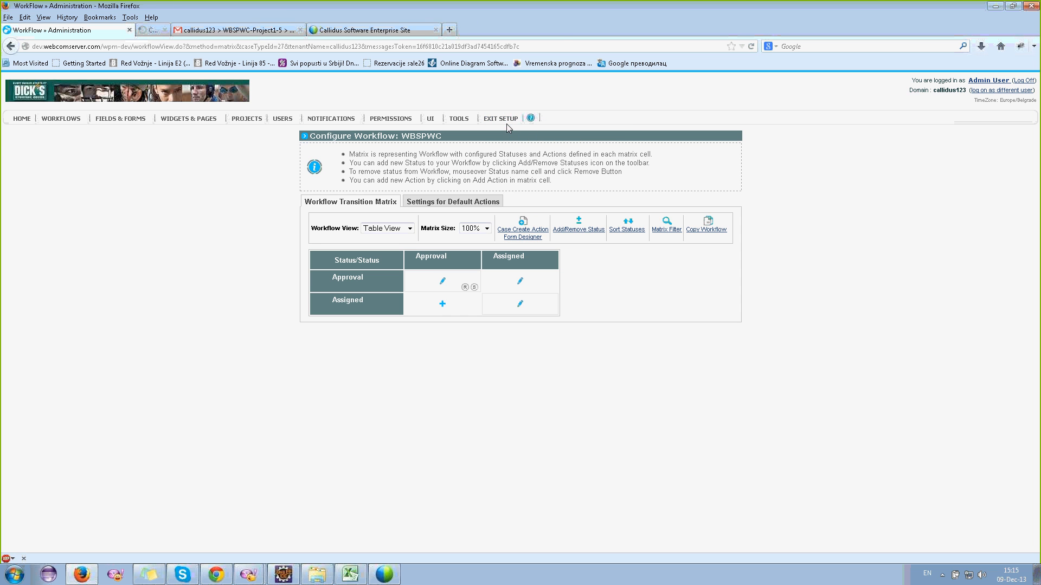
pyautogui.click(167, 32)
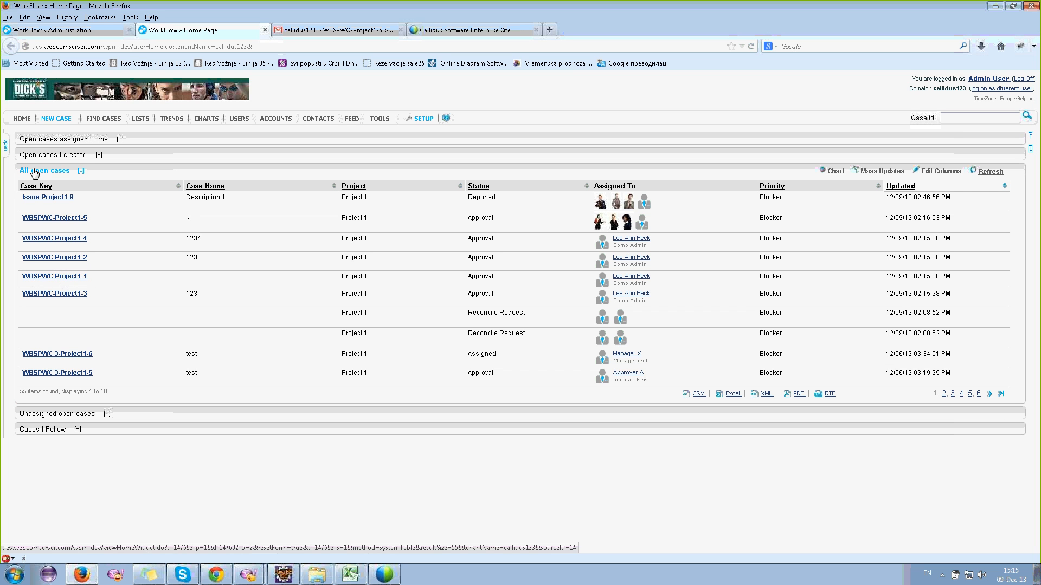
# - Submit WBSPWC-Project1-1's customer data using the first Customer ID (CName3, Manager3, M3)
pyautogui.click(49, 277)
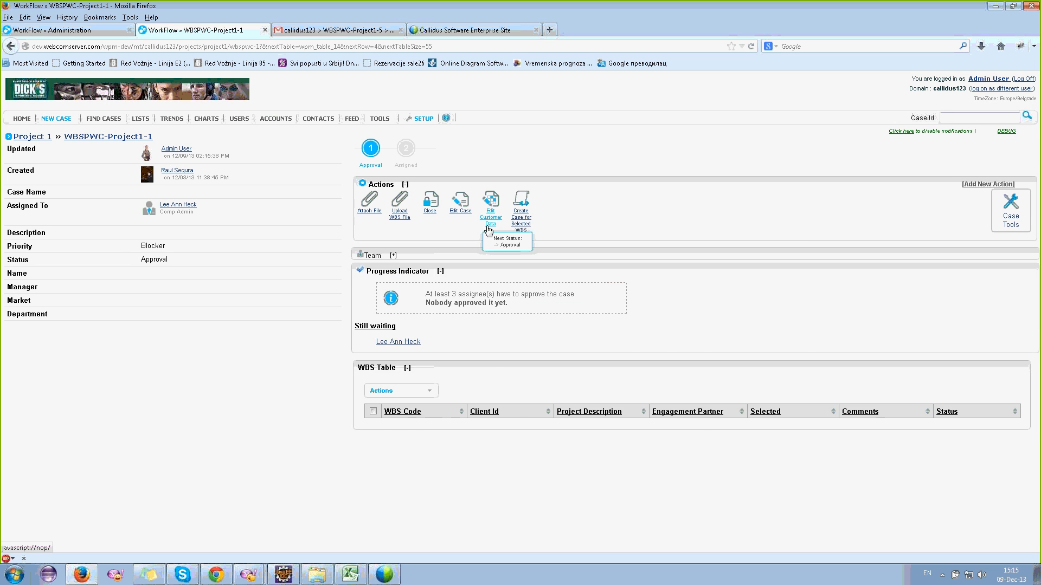
pyautogui.click(489, 223)
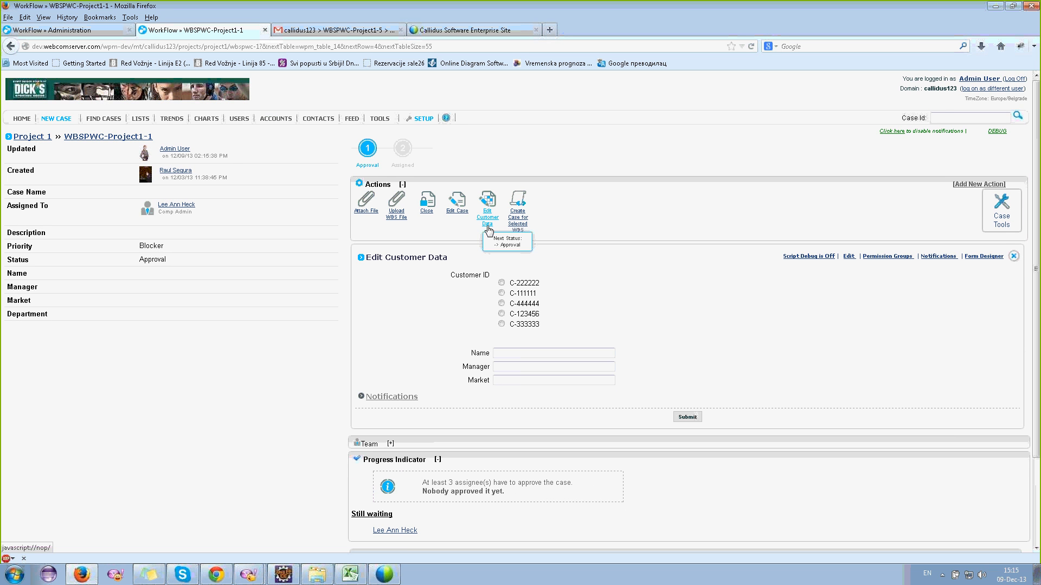
pyautogui.click(501, 282)
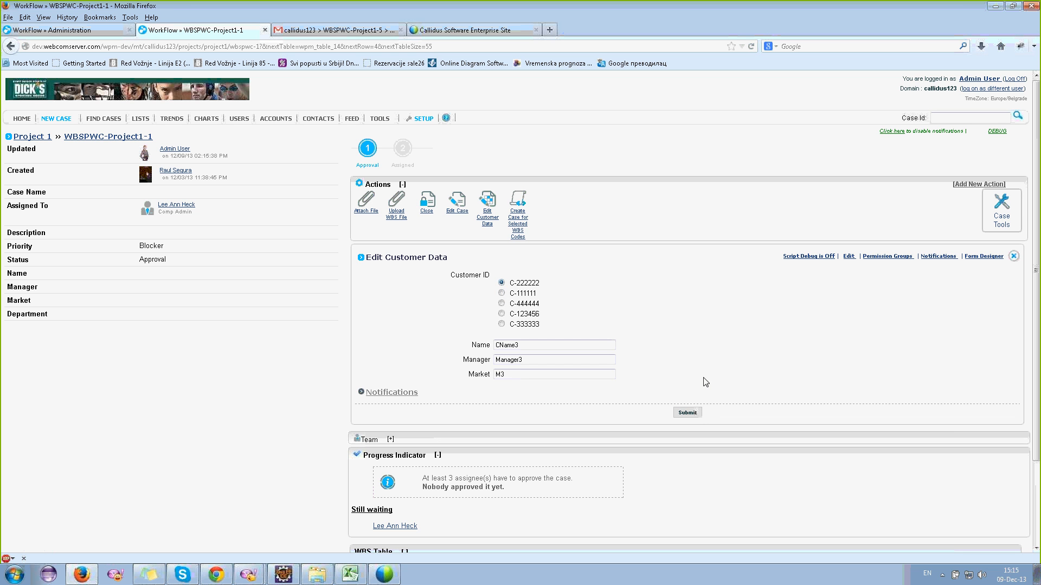
pyautogui.click(700, 413)
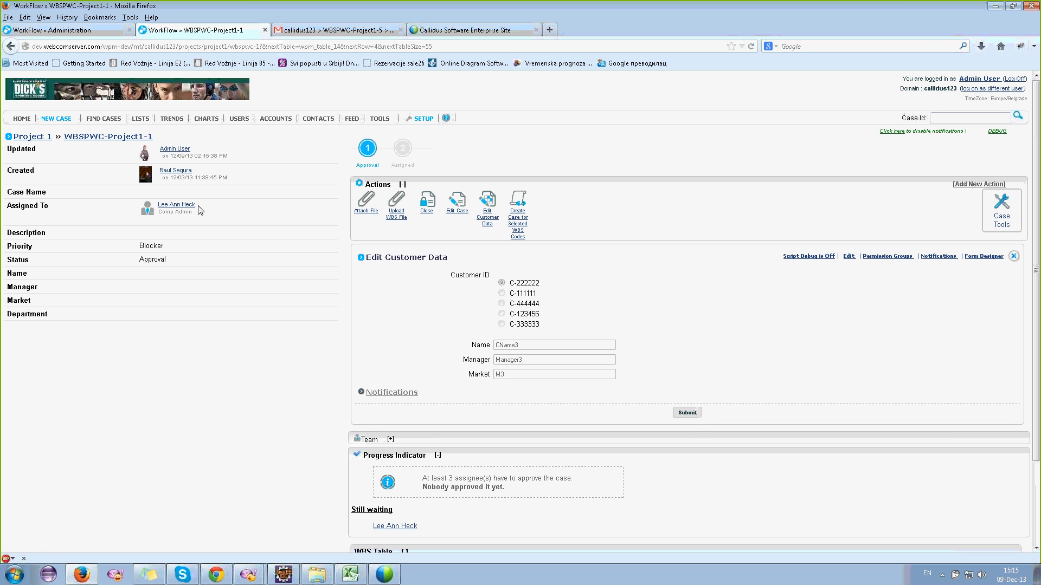
pyautogui.moveTo(196, 210)
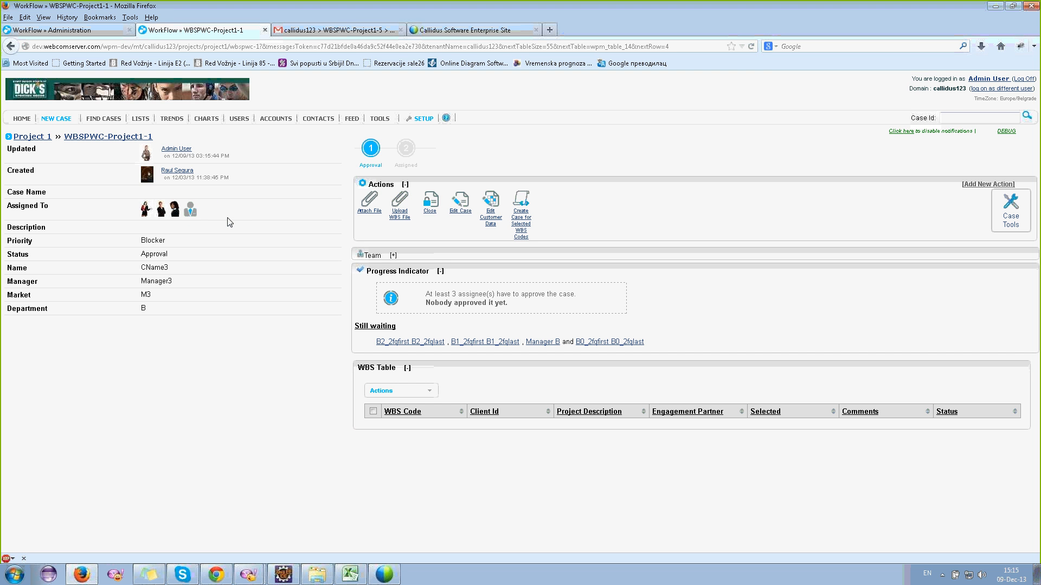
pyautogui.click(110, 33)
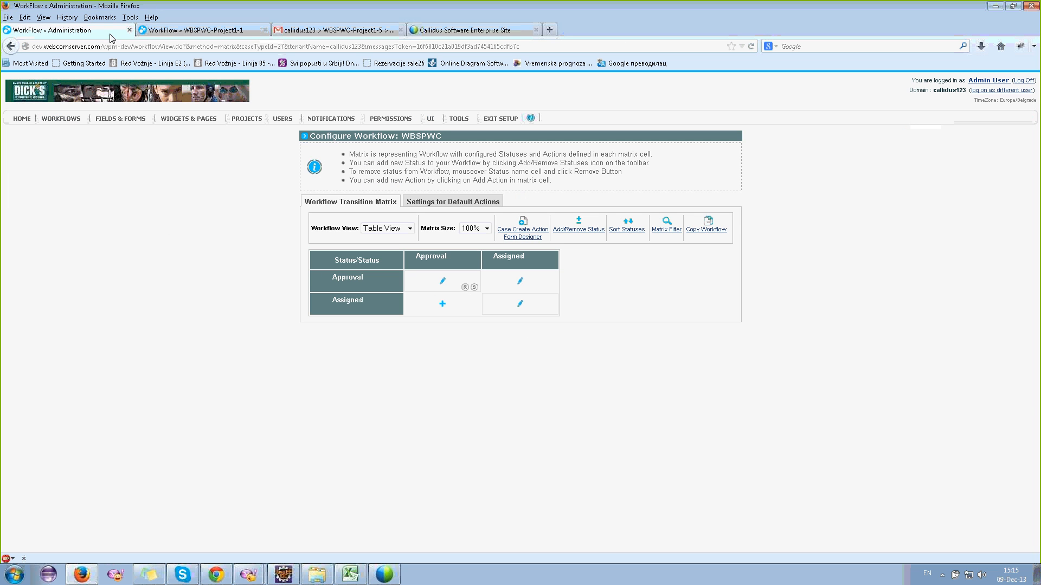
# - Reopen the Approve action's settings, check the case's Customer Data form, and highlight the executor note
pyautogui.click(520, 281)
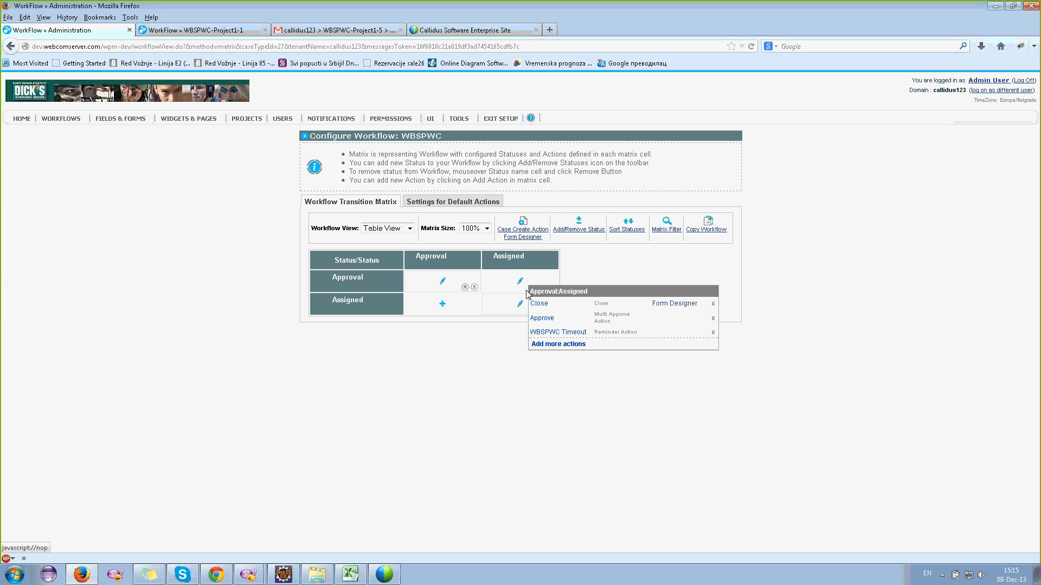
pyautogui.click(538, 320)
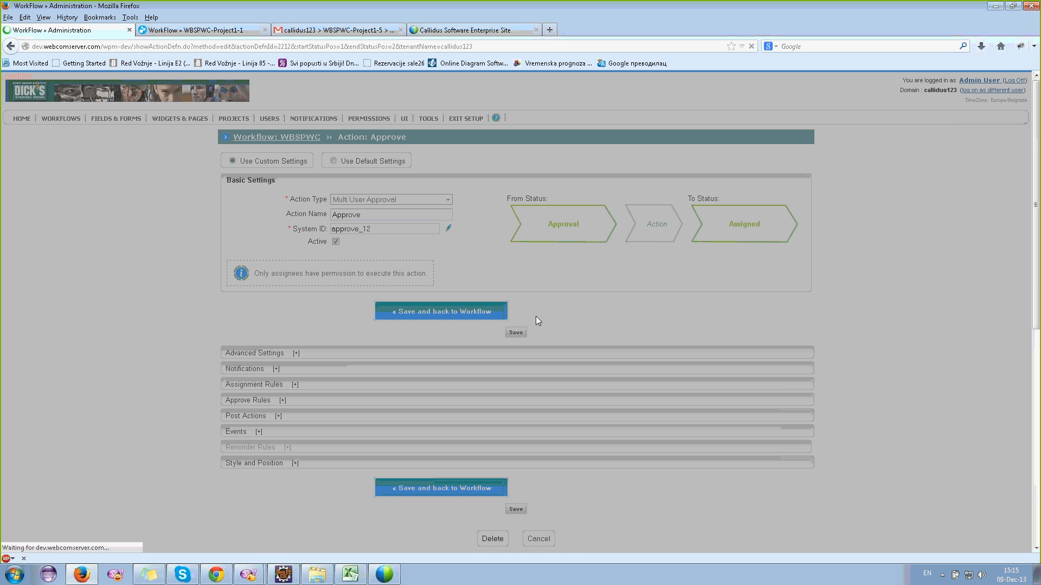
pyautogui.hotkey('ctrl', 'Tab')
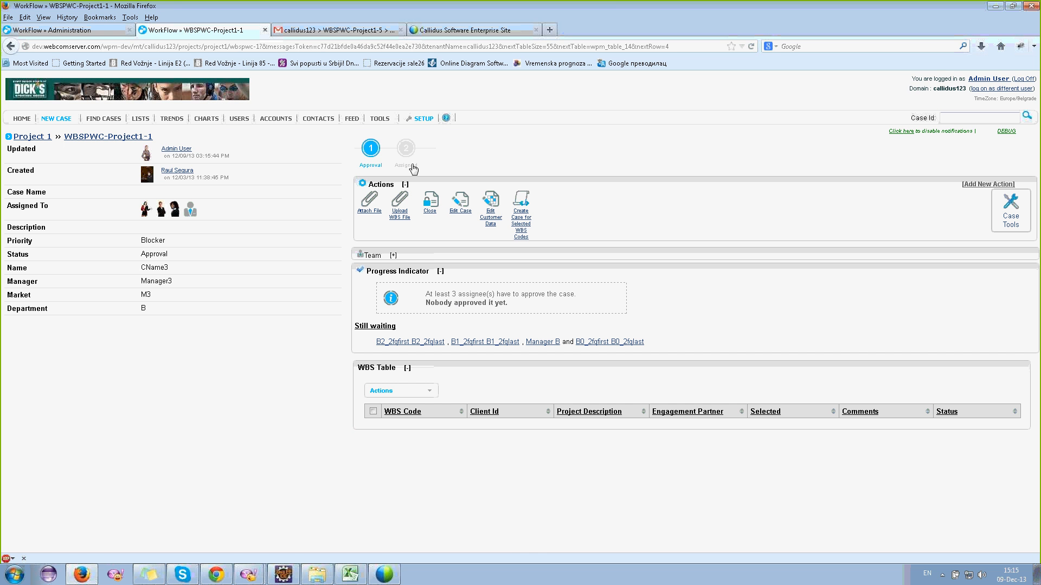
pyautogui.click(490, 223)
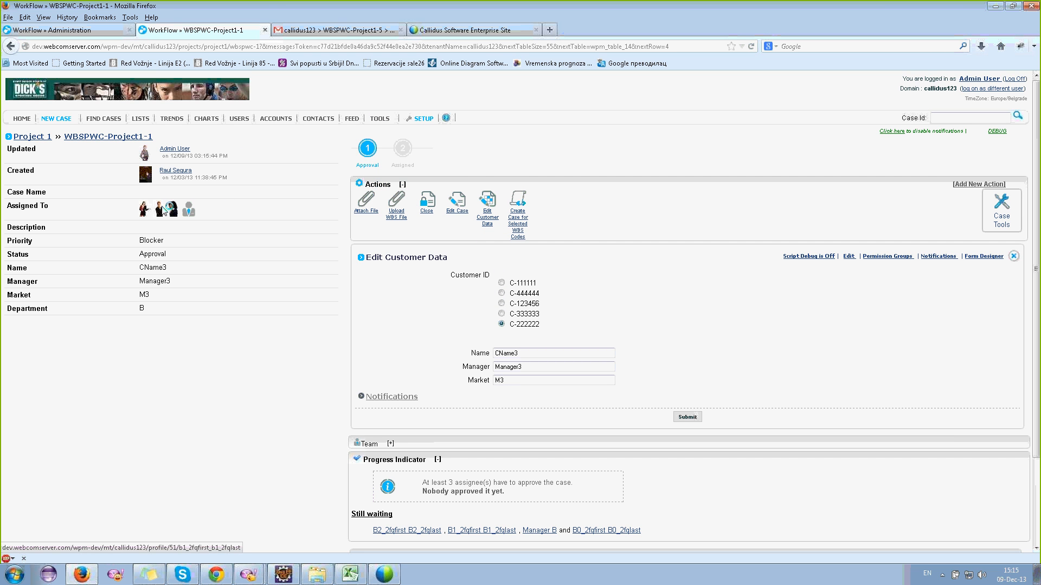
pyautogui.click(87, 32)
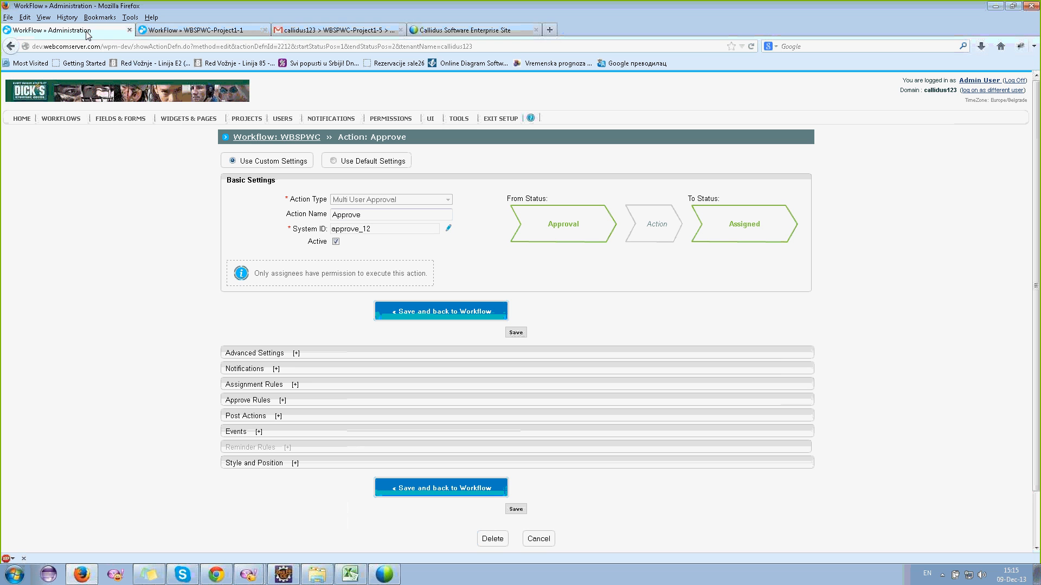
pyautogui.moveTo(428, 275); pyautogui.dragTo(255, 281)
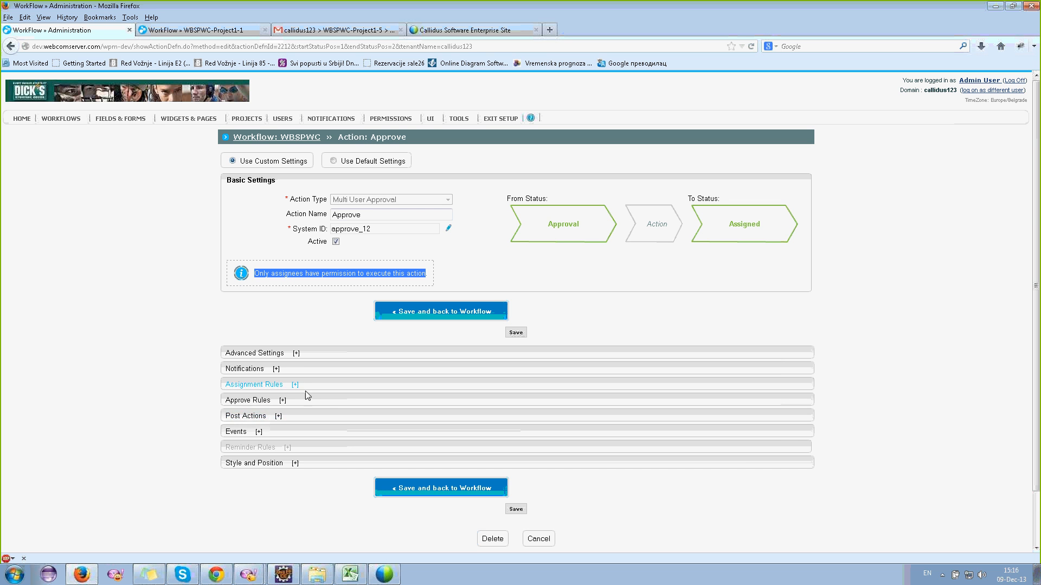
# - Review the Approve action's Assignment Rules and Approve Rules, collapsing both sections afterward
pyautogui.click(277, 384)
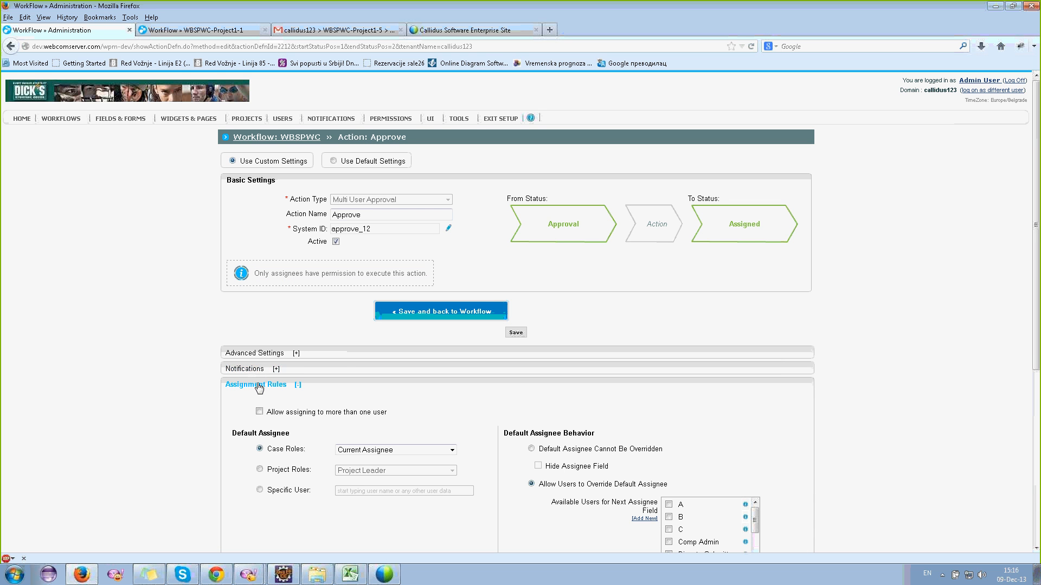
pyautogui.scroll(-5, 261, 387)
pyautogui.scroll(4, 260, 386)
pyautogui.scroll(2, 259, 386)
pyautogui.scroll(-5, 555, 407)
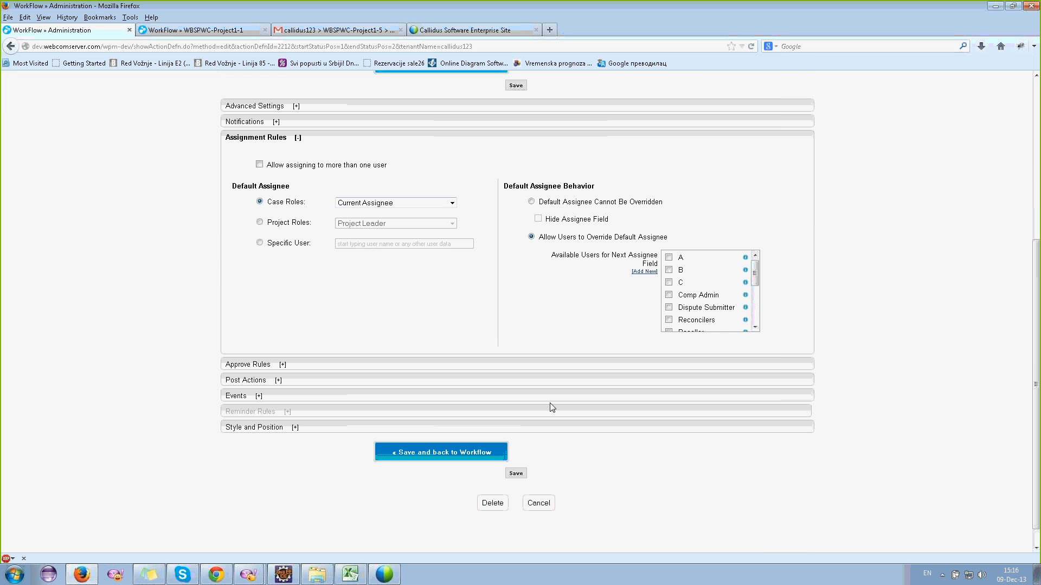
pyautogui.click(275, 142)
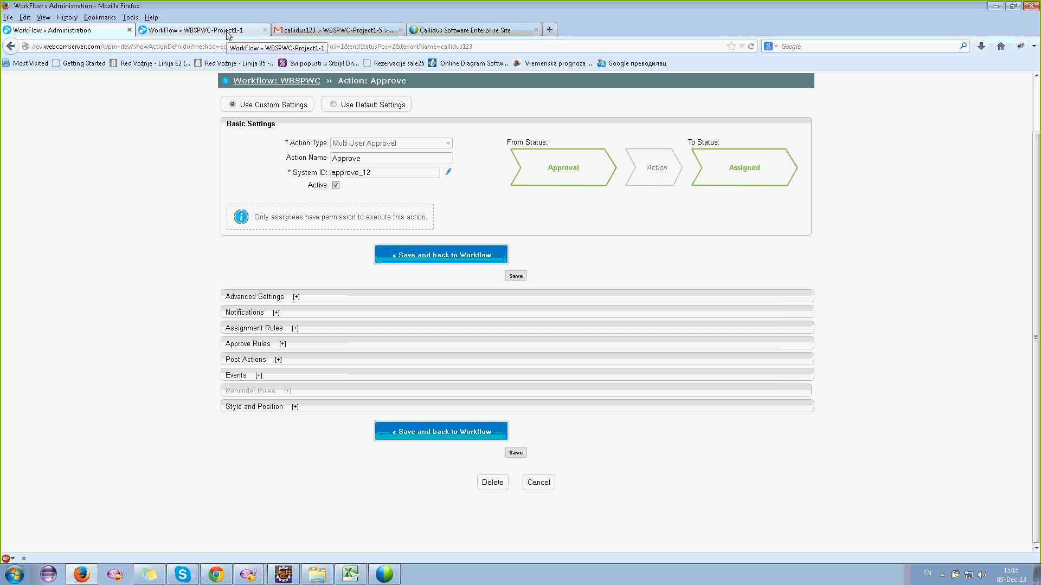
pyautogui.click(247, 347)
pyautogui.click(248, 347)
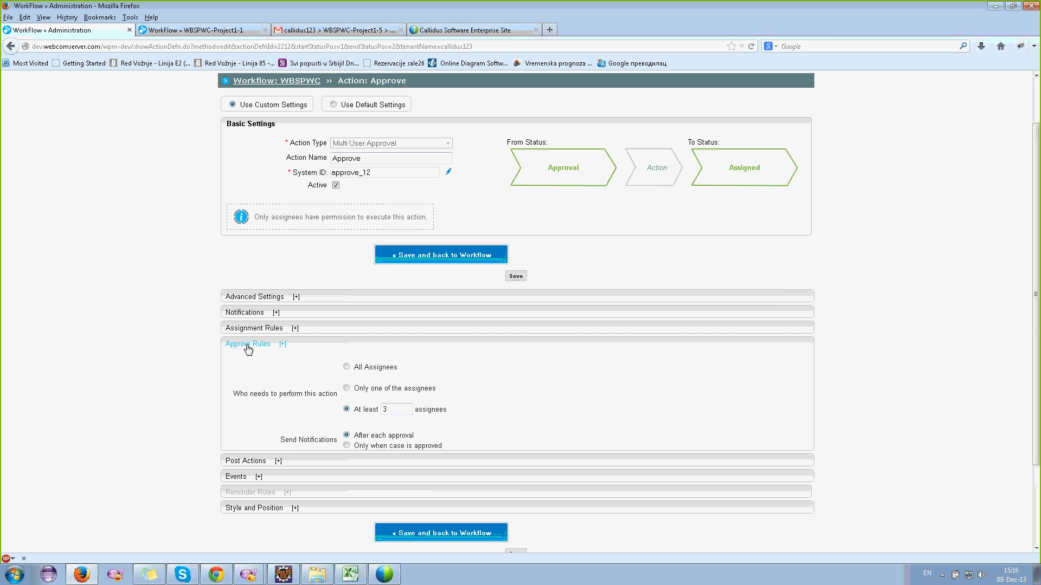
# - Show the WBSPWC-Project1-1 case, which needs 3 assignee approvals and has none yet
pyautogui.click(197, 31)
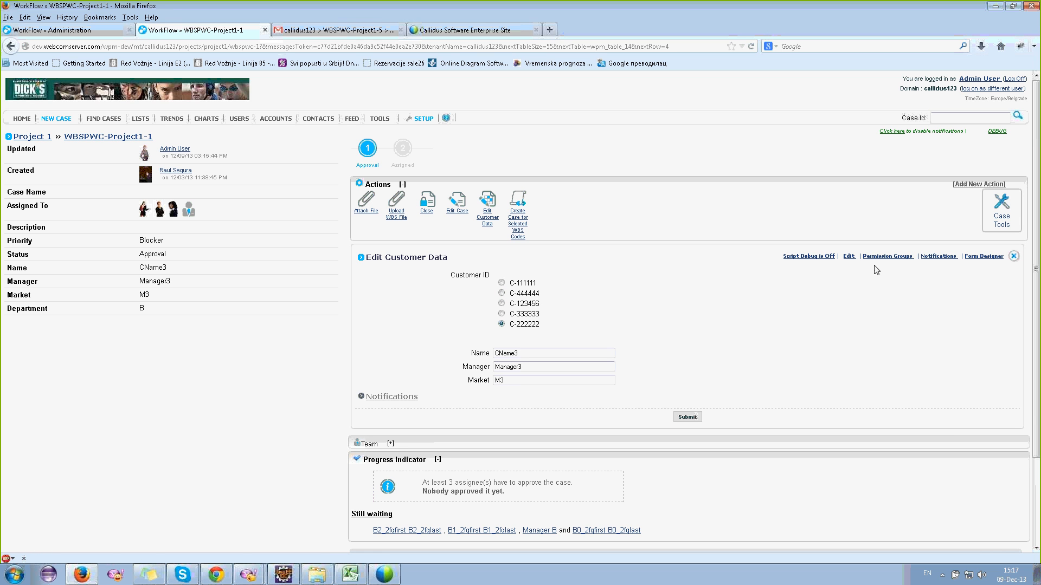
# - Open the Edit Customer Data (Approval to Approval) settings from the form's Edit link, expanding Post Actions and Assignment Rules
pyautogui.rightClick(850, 258)
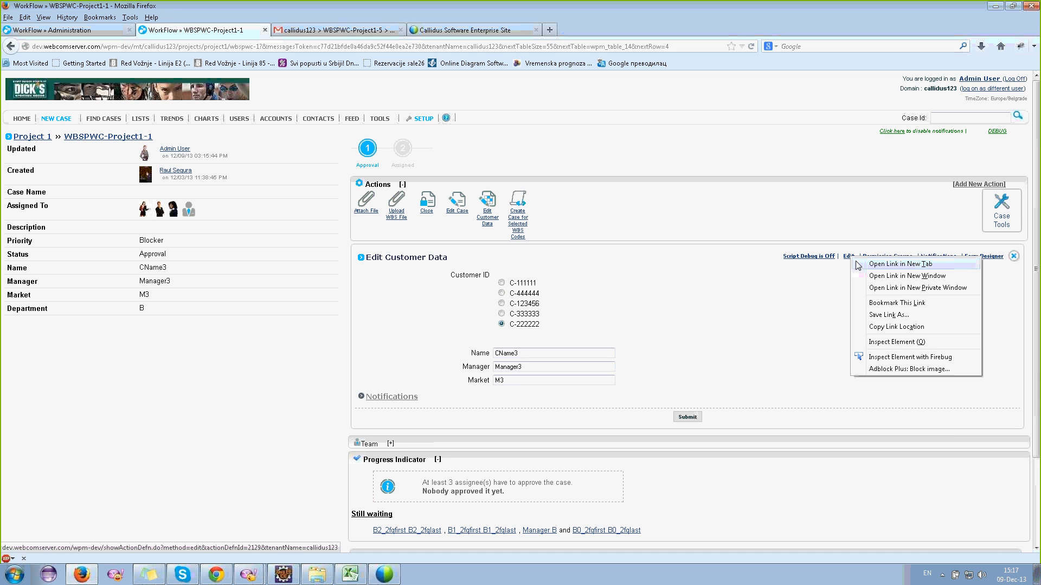
pyautogui.press('Escape')
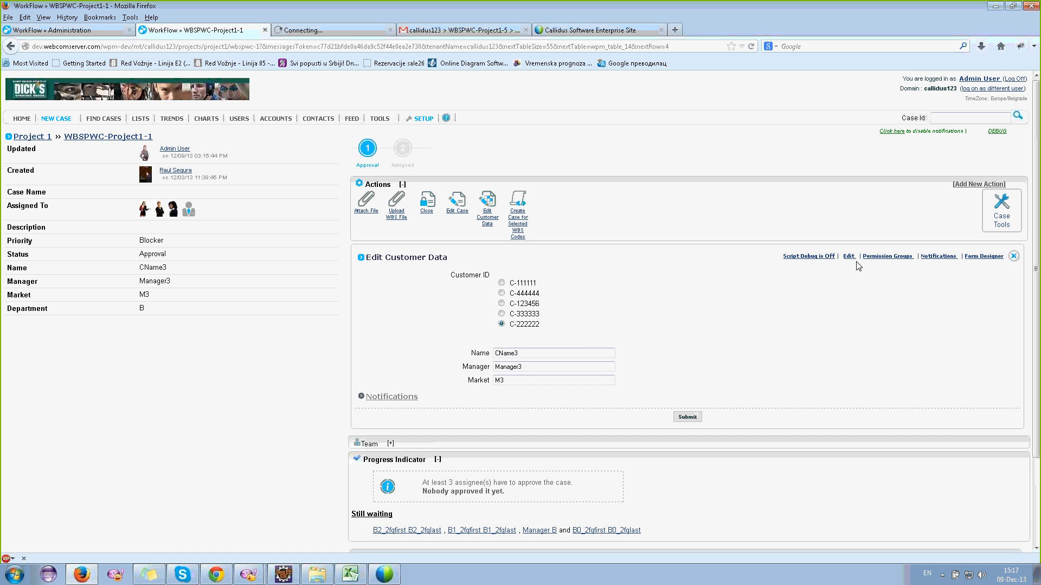
pyautogui.click(308, 30)
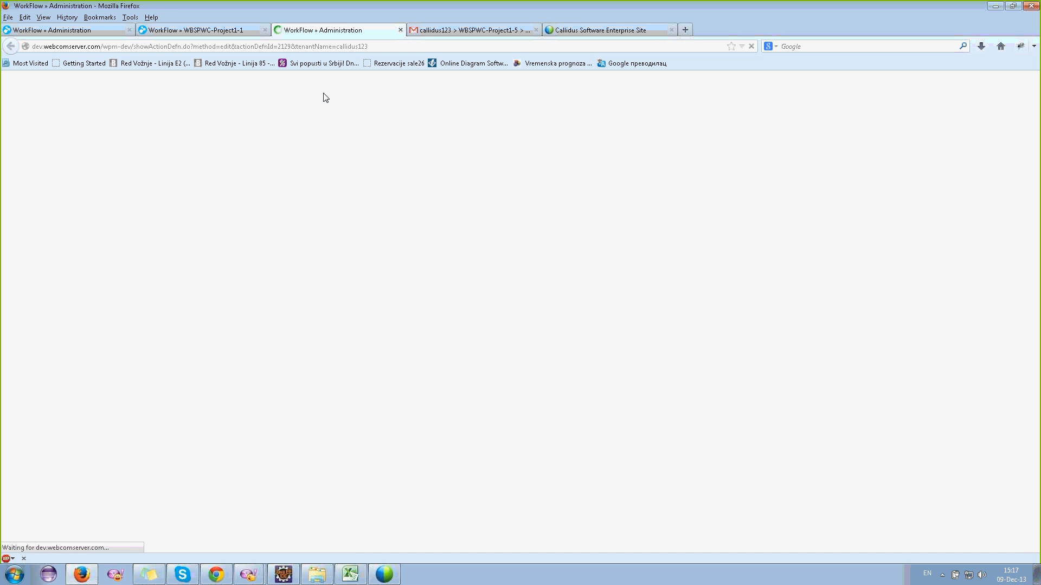
pyautogui.scroll(-2, 251, 461)
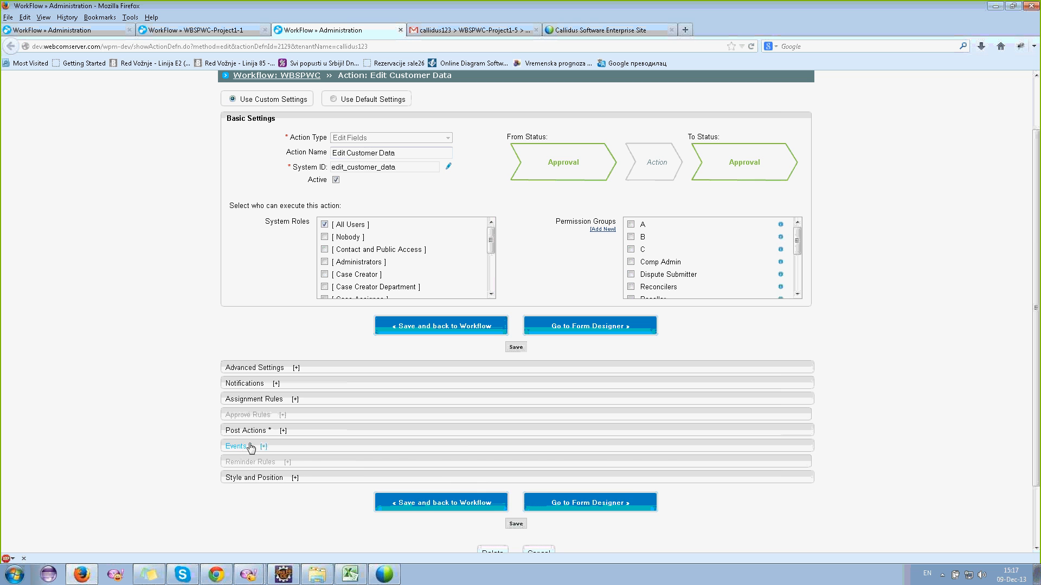
pyautogui.click(246, 432)
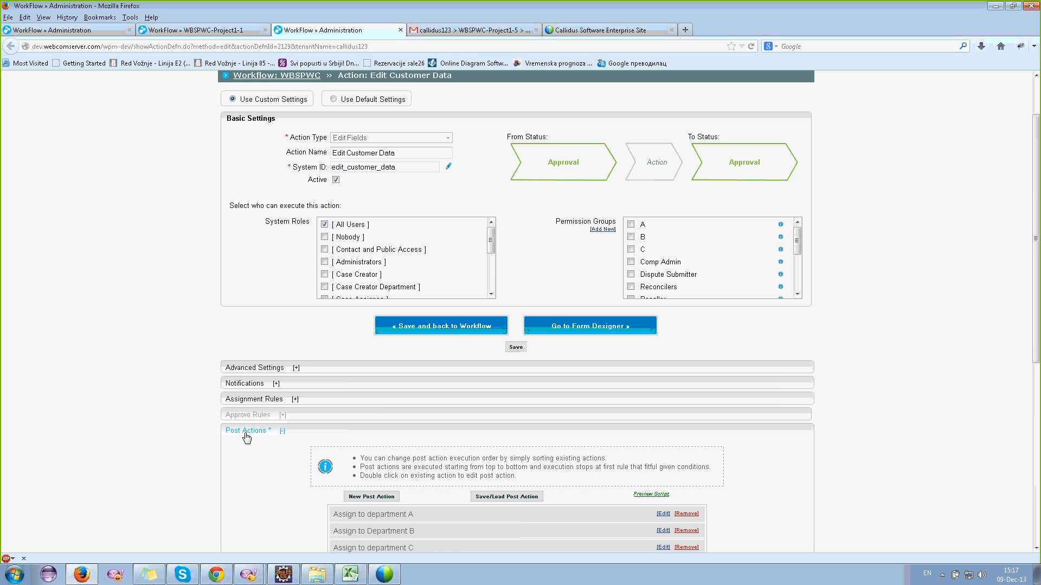
pyautogui.scroll(-2, 247, 437)
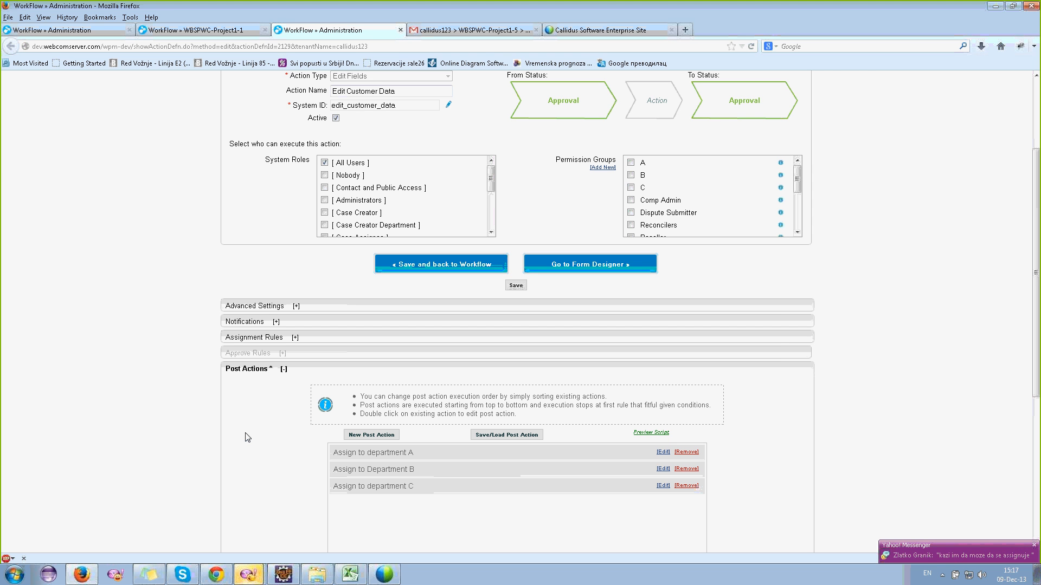
pyautogui.click(267, 337)
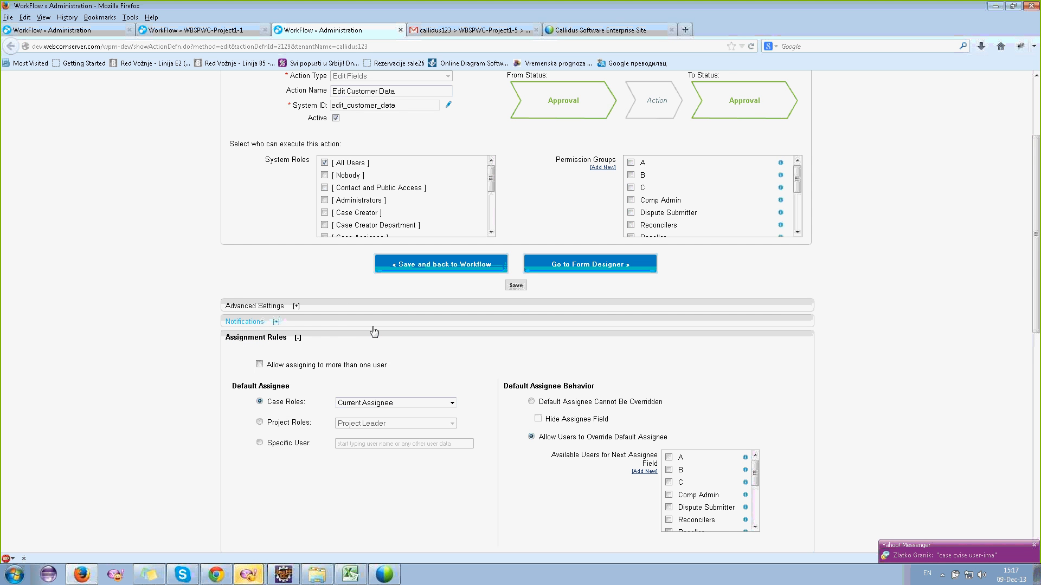
# - Allow multiple assignees on Edit Customer Data, trying Assignment Group before reverting to Case Roles' Current Assignee
pyautogui.scroll(-2, 373, 332)
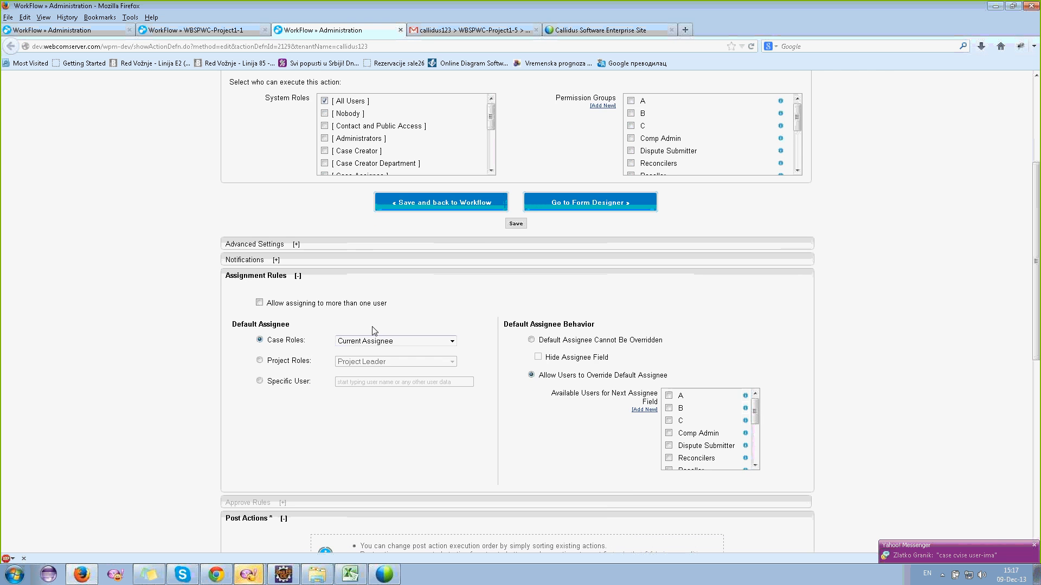
pyautogui.click(255, 275)
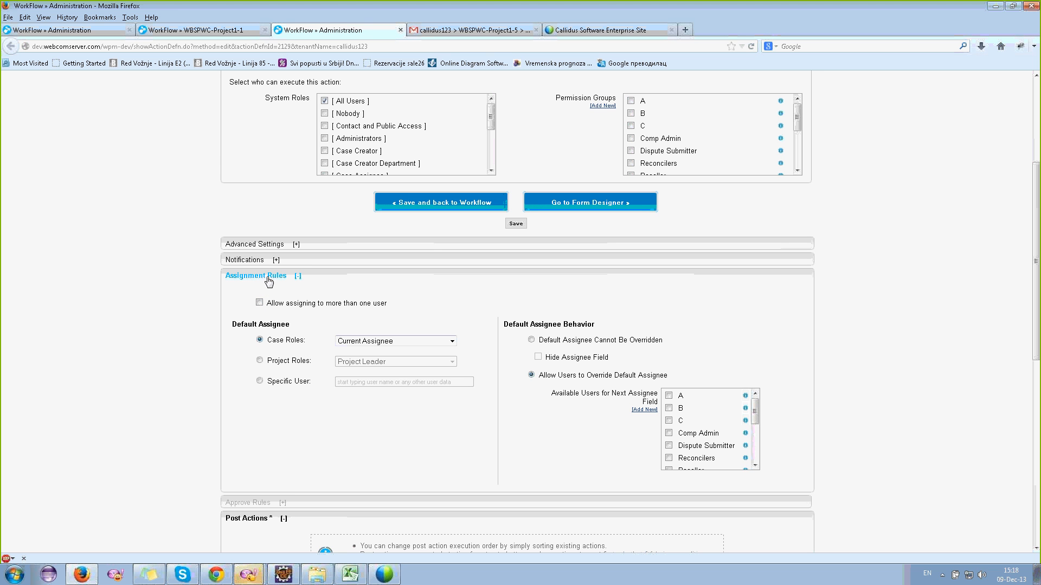
pyautogui.click(260, 304)
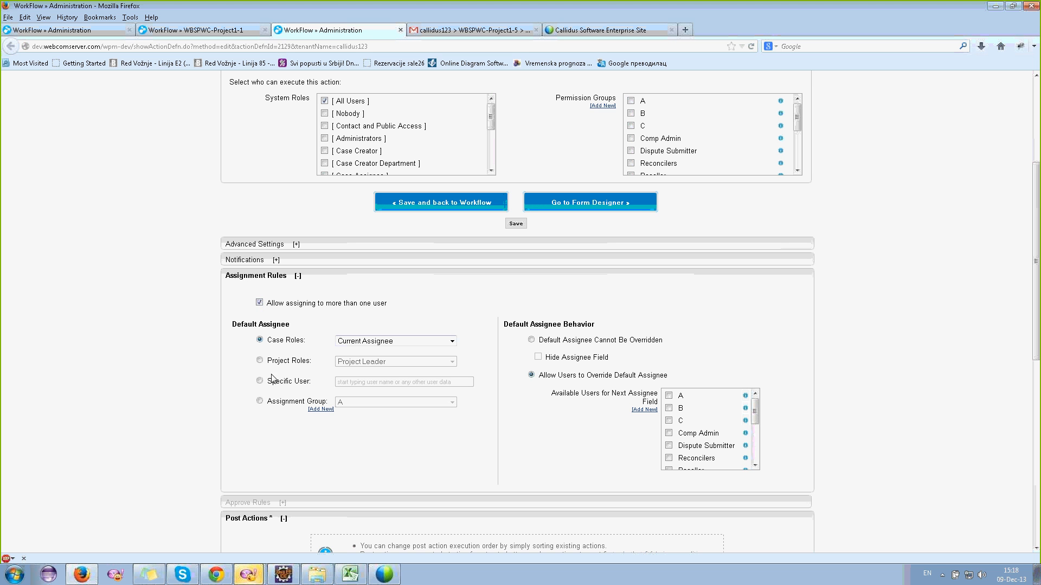
pyautogui.click(279, 402)
pyautogui.click(360, 402)
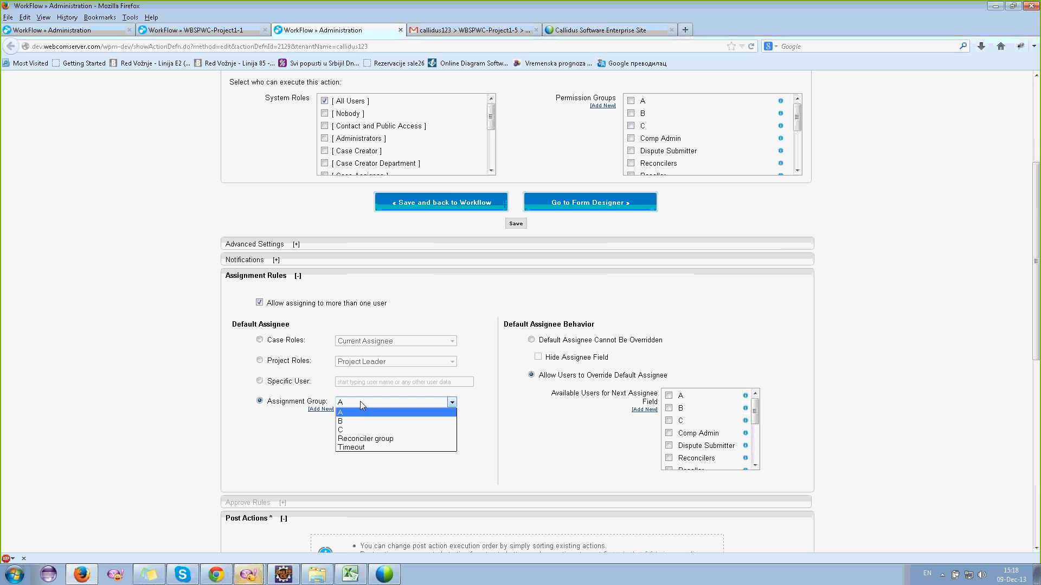
pyautogui.click(360, 402)
pyautogui.click(360, 402)
pyautogui.click(278, 386)
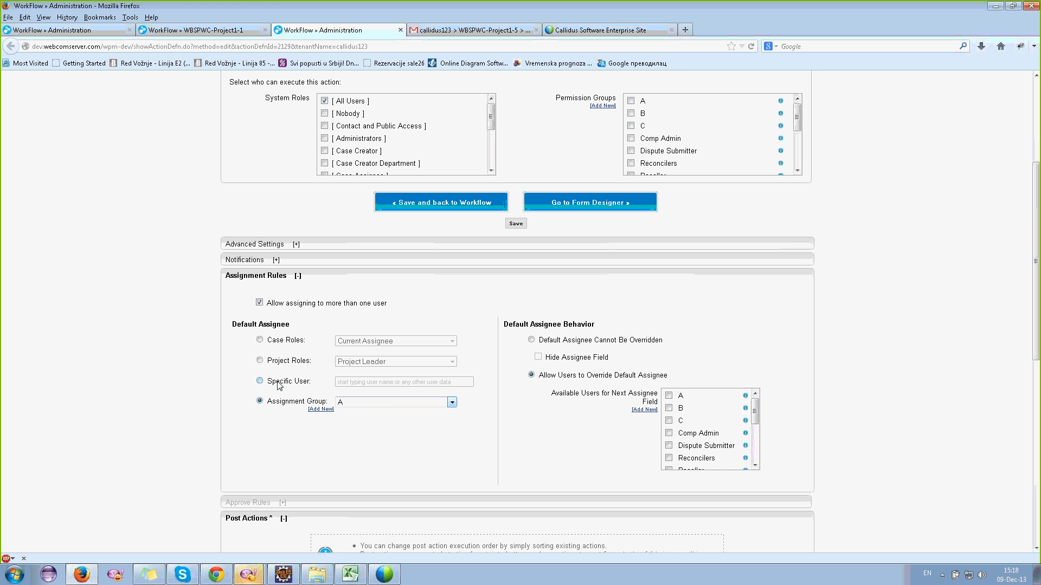
pyautogui.click(277, 342)
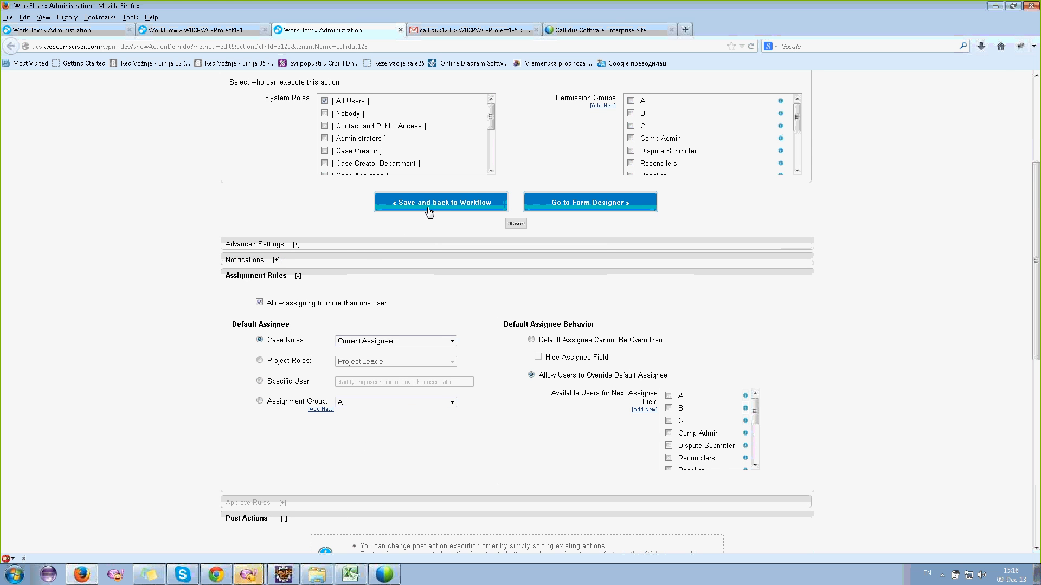
pyautogui.scroll(6, 363, 227)
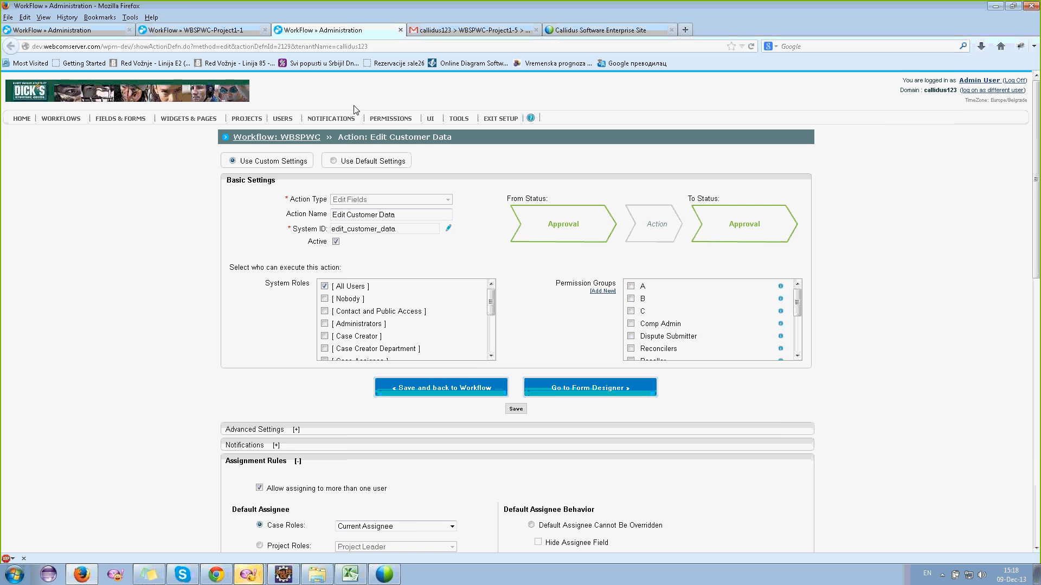
# - Glance at the case page, then leave the Edit Customer Data settings for the workflow matrix
pyautogui.click(191, 30)
pyautogui.click(343, 31)
pyautogui.scroll(-15, 602, 461)
pyautogui.click(541, 487)
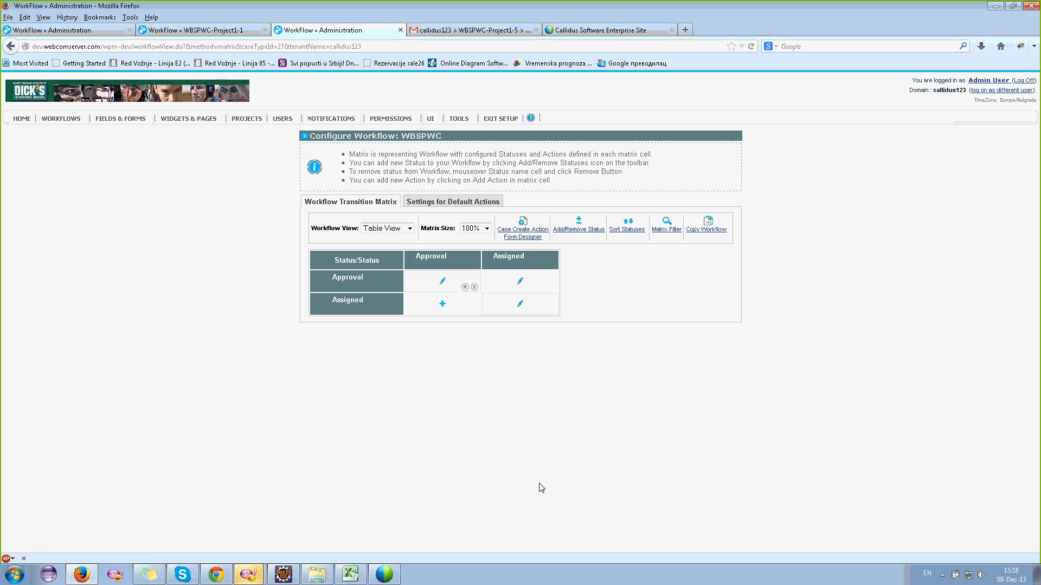
# - Create a new Approval-to-Approval Assign action allowing more than one assignee, then view WBSPWC-Project1-1
pyautogui.click(443, 280)
pyautogui.click(476, 330)
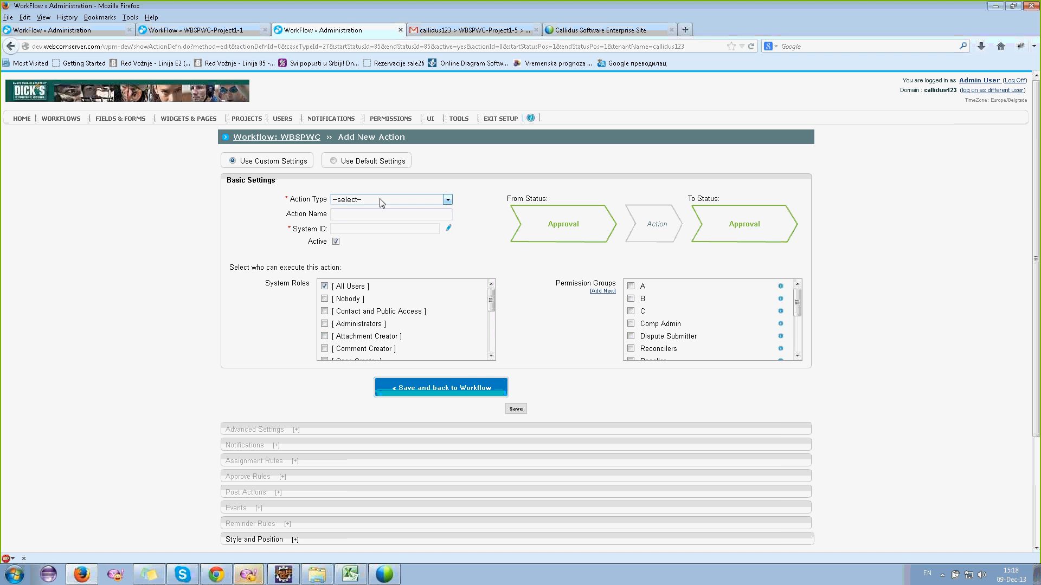
pyautogui.click(380, 199)
pyautogui.click(364, 224)
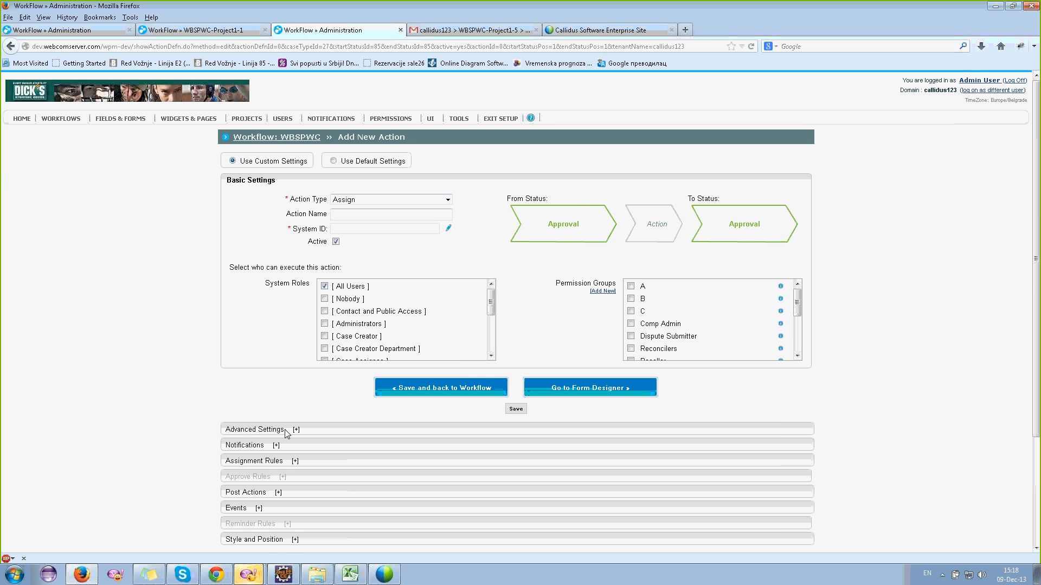
pyautogui.click(271, 460)
pyautogui.scroll(-3, 302, 347)
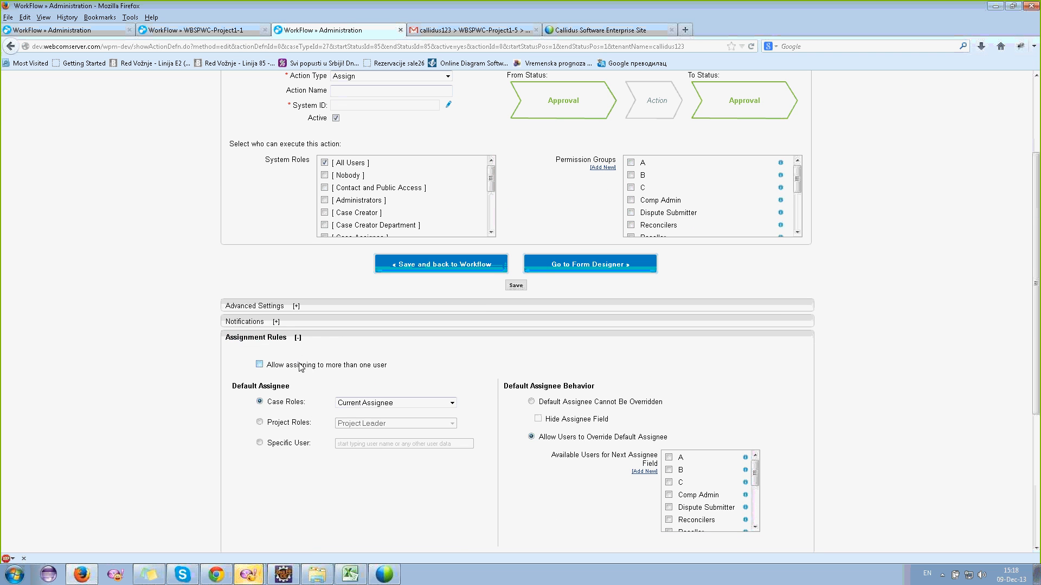
pyautogui.click(259, 364)
pyautogui.click(440, 265)
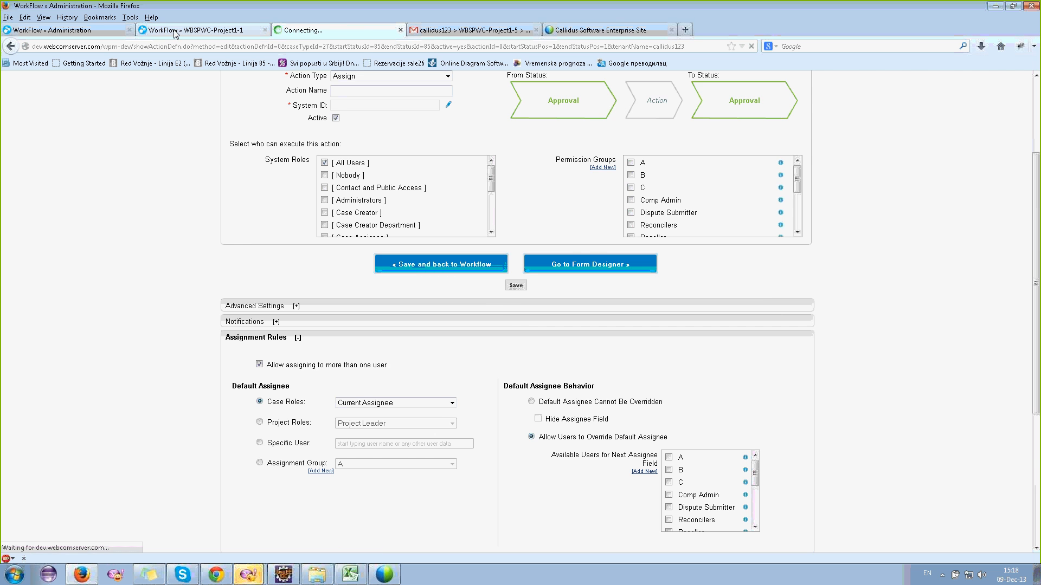
pyautogui.click(174, 32)
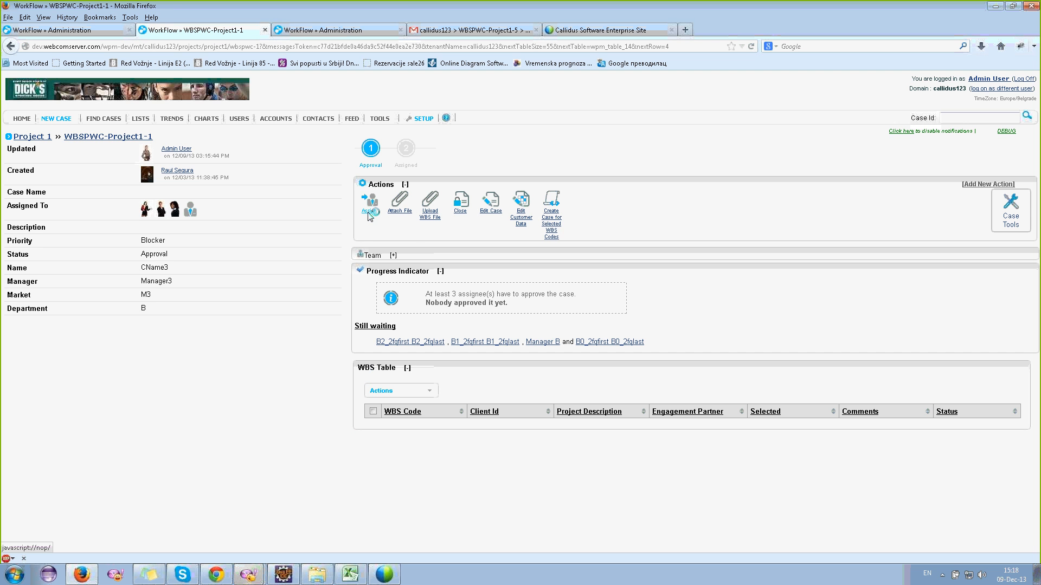
pyautogui.click(366, 203)
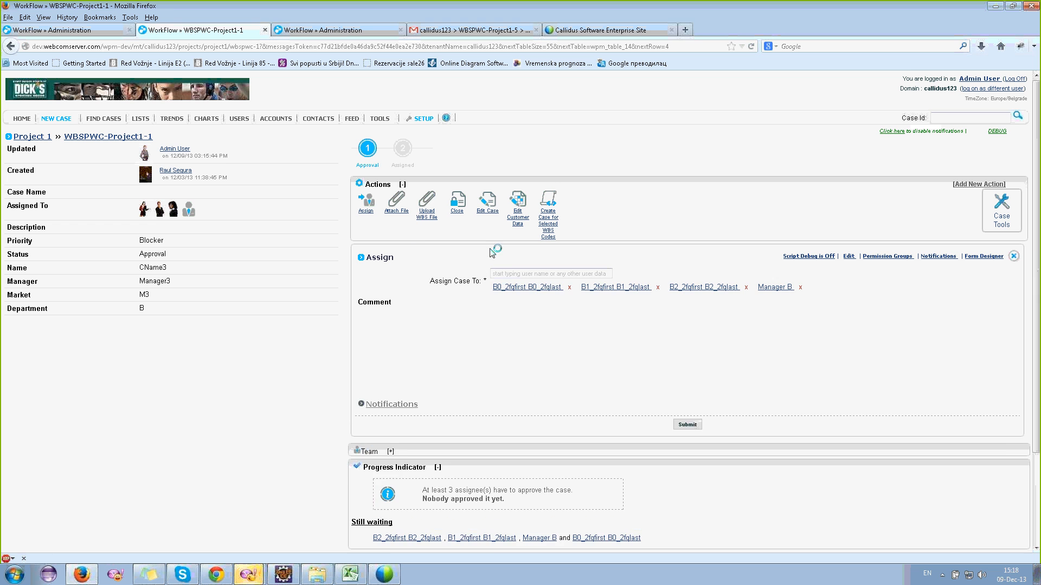
pyautogui.click(519, 273)
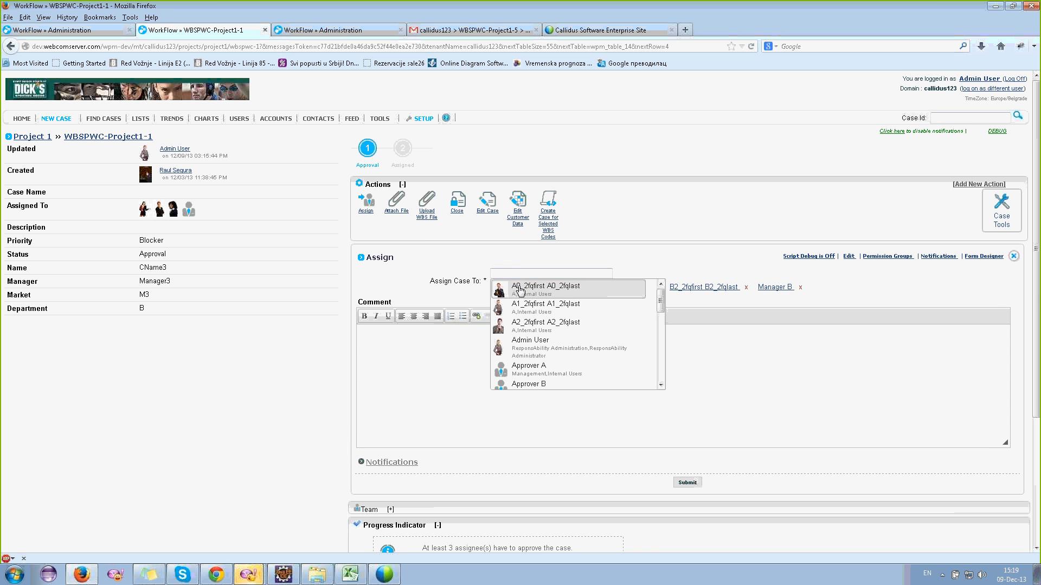
pyautogui.click(537, 287)
pyautogui.click(534, 331)
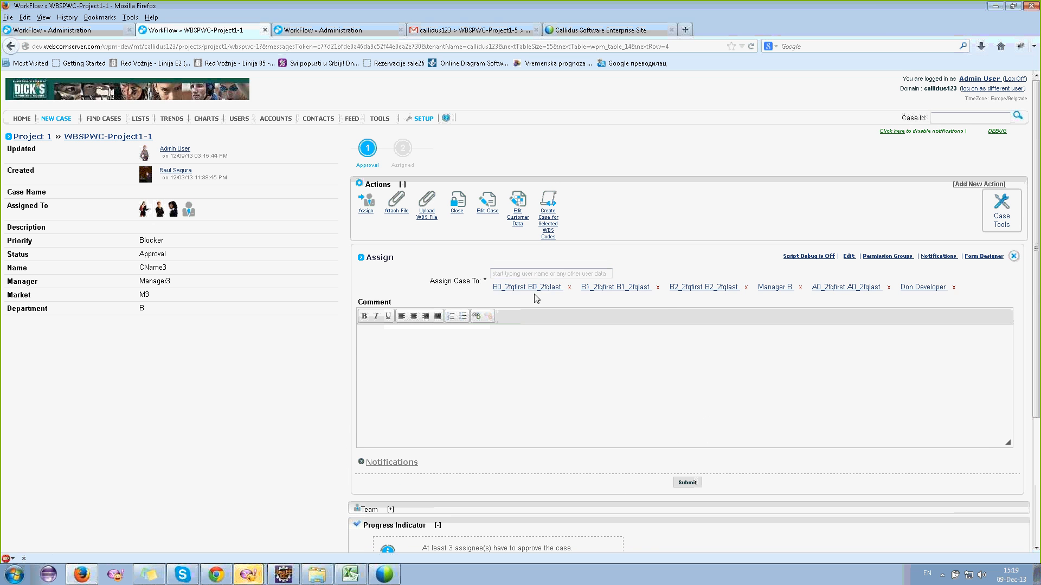
pyautogui.click(540, 274)
pyautogui.click(529, 350)
pyautogui.click(1011, 257)
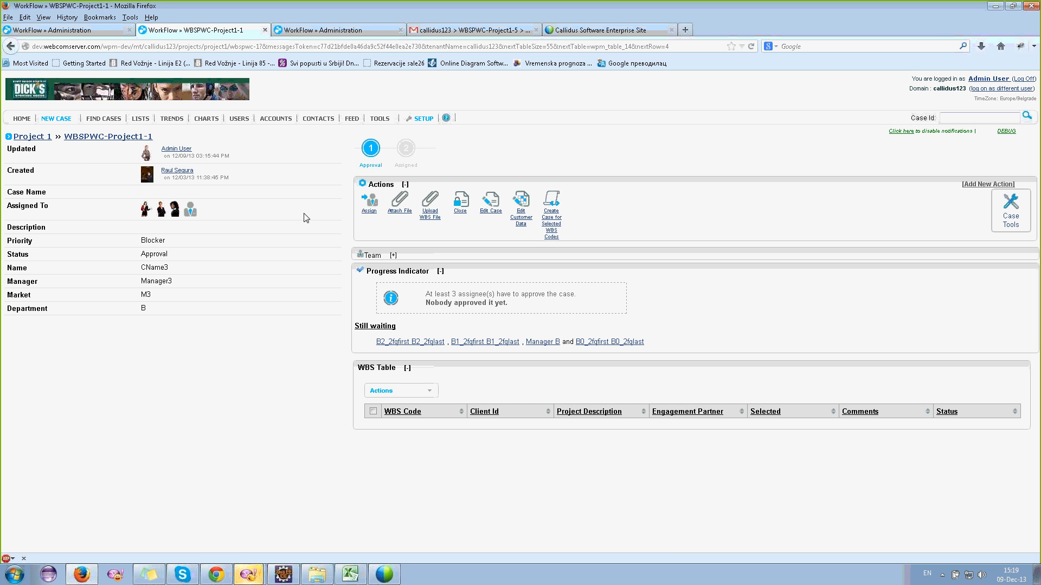
pyautogui.click(159, 425)
# - From Administration, cancel to the workflow matrix and open the Approval→Assigned WBSPWC Timeout action
pyautogui.click(49, 31)
pyautogui.click(541, 484)
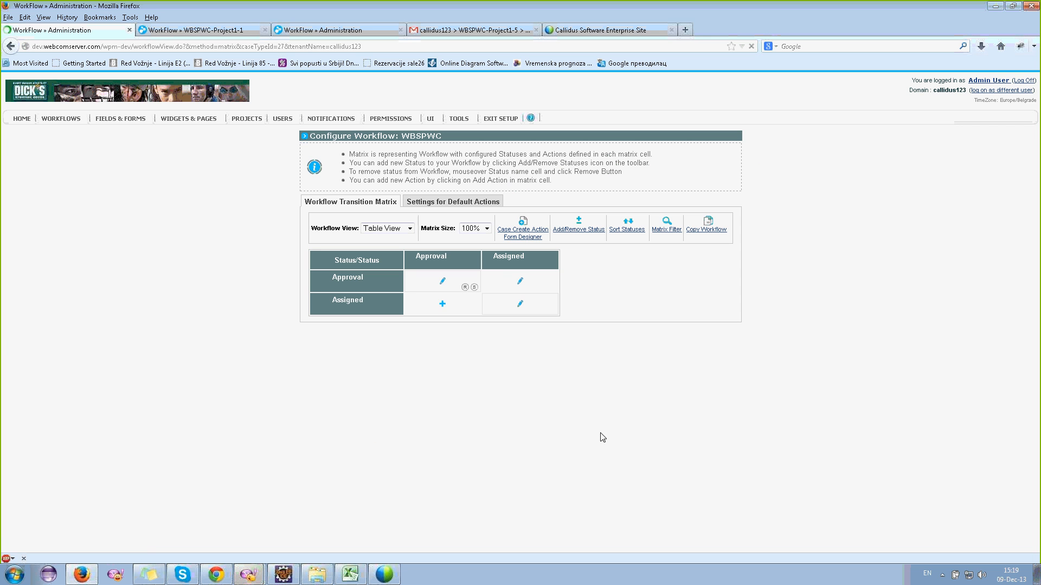
pyautogui.click(521, 281)
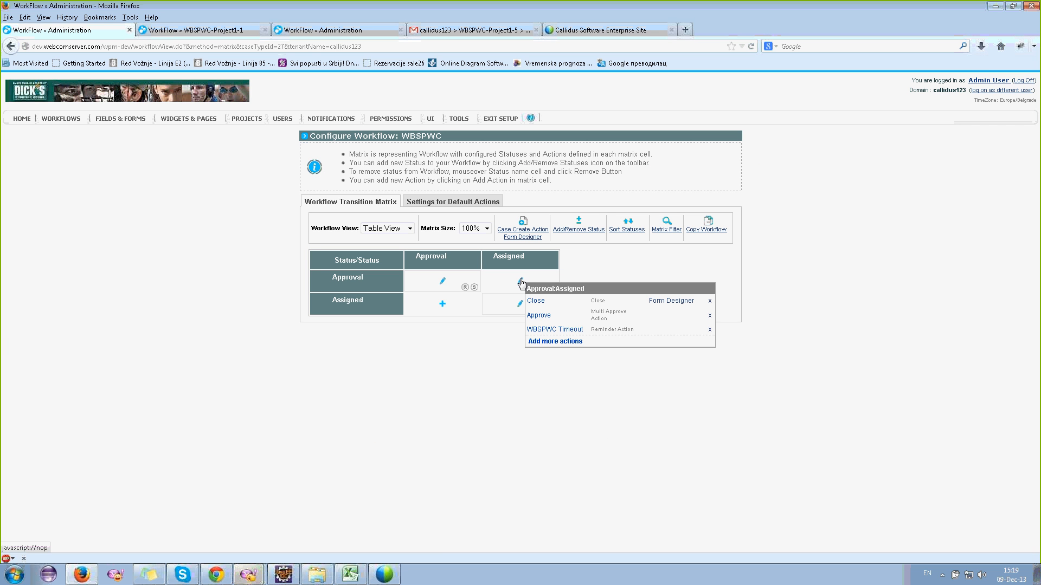
pyautogui.click(547, 332)
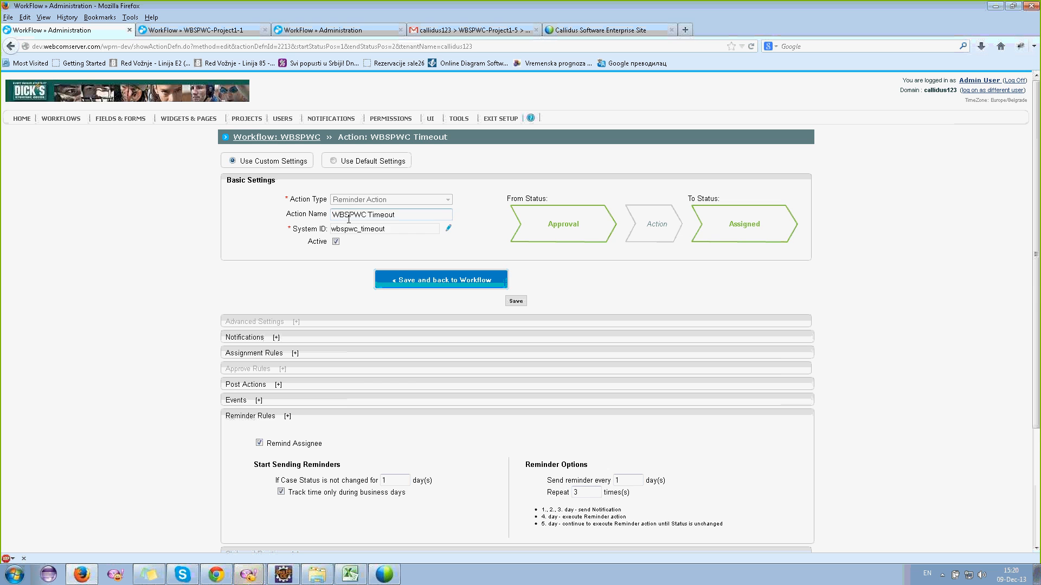
pyautogui.scroll(-2, 350, 224)
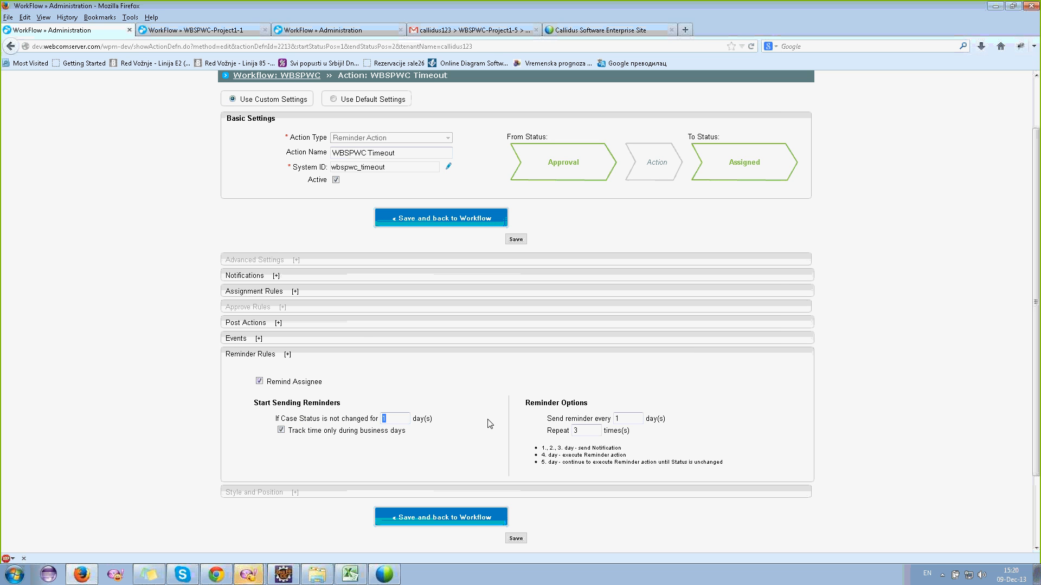
# - Point out the reminder rules: 1-day interval, 3 repeats, and the fourth-day action note
pyautogui.click(628, 417)
pyautogui.doubleClick(628, 416)
pyautogui.click(592, 431)
pyautogui.moveTo(541, 447); pyautogui.dragTo(737, 468)
pyautogui.click(663, 454)
pyautogui.moveTo(616, 456); pyautogui.dragTo(560, 457)
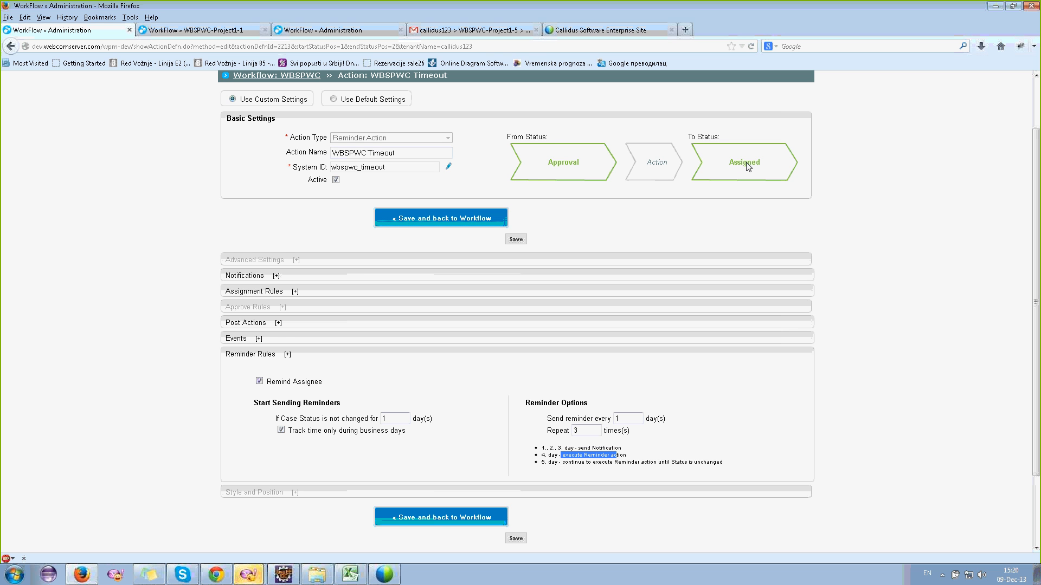
# - Expand Assignment Rules to show the Timeout group as default assignee with multiple users allowed
pyautogui.click(275, 292)
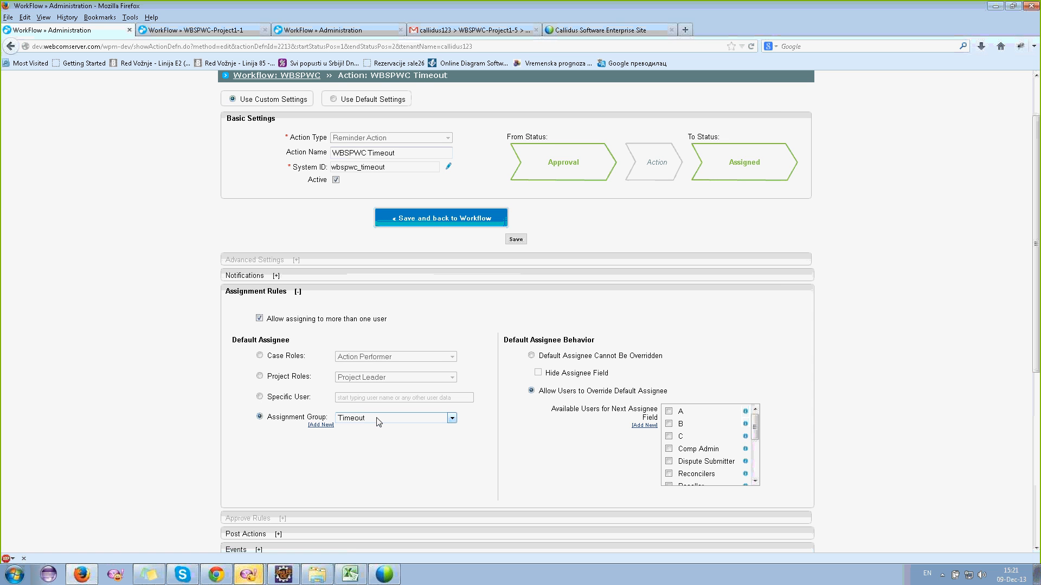
pyautogui.scroll(-5, 378, 422)
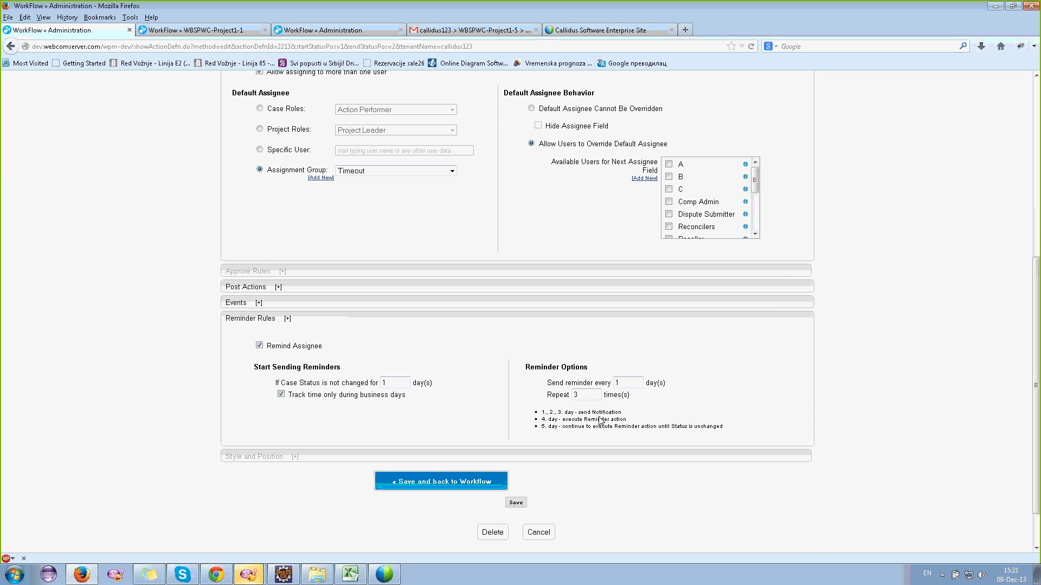
pyautogui.scroll(4, 600, 421)
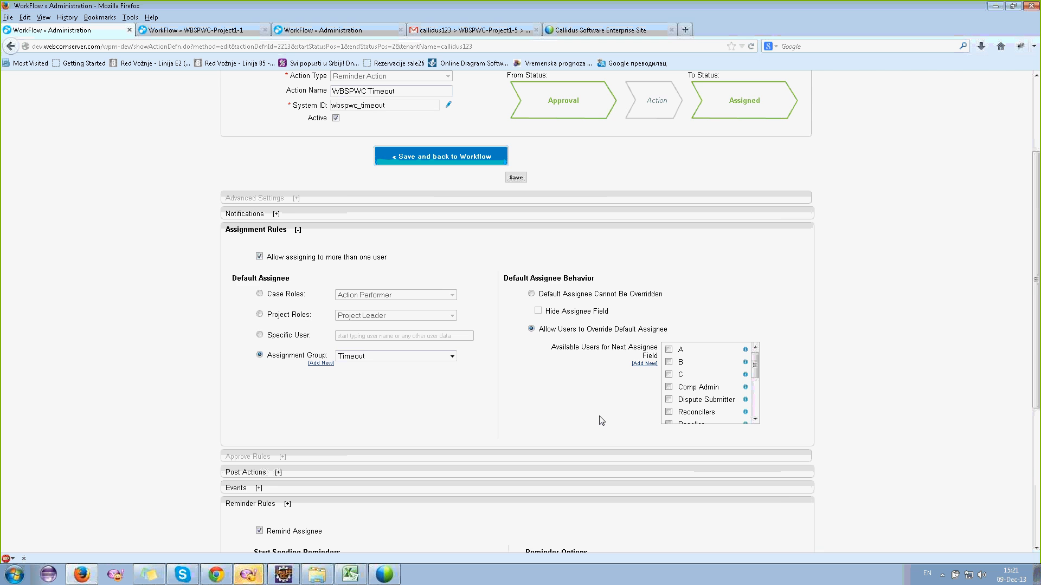
pyautogui.scroll(-3, 600, 420)
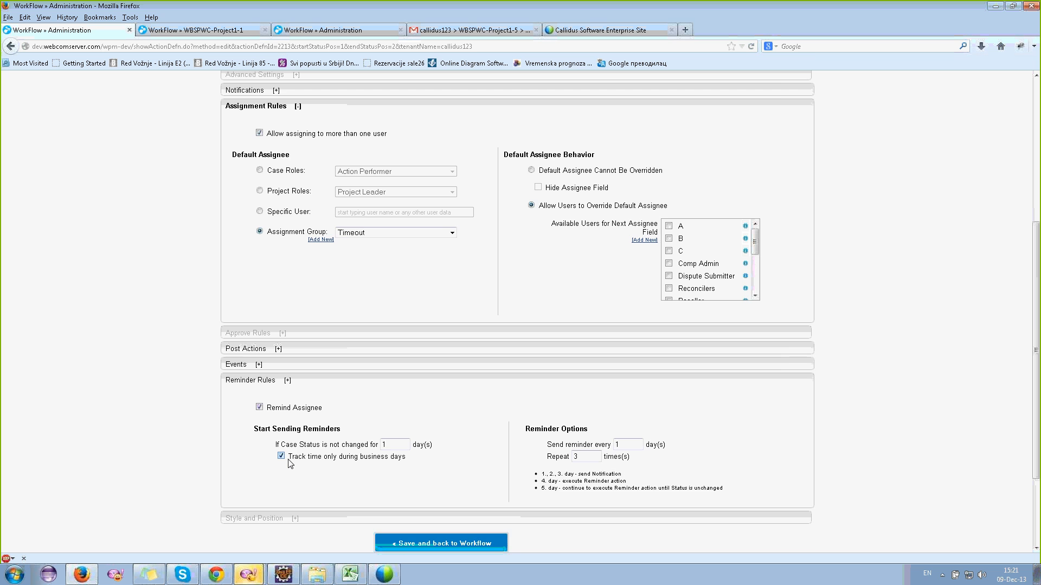
pyautogui.scroll(5, 284, 455)
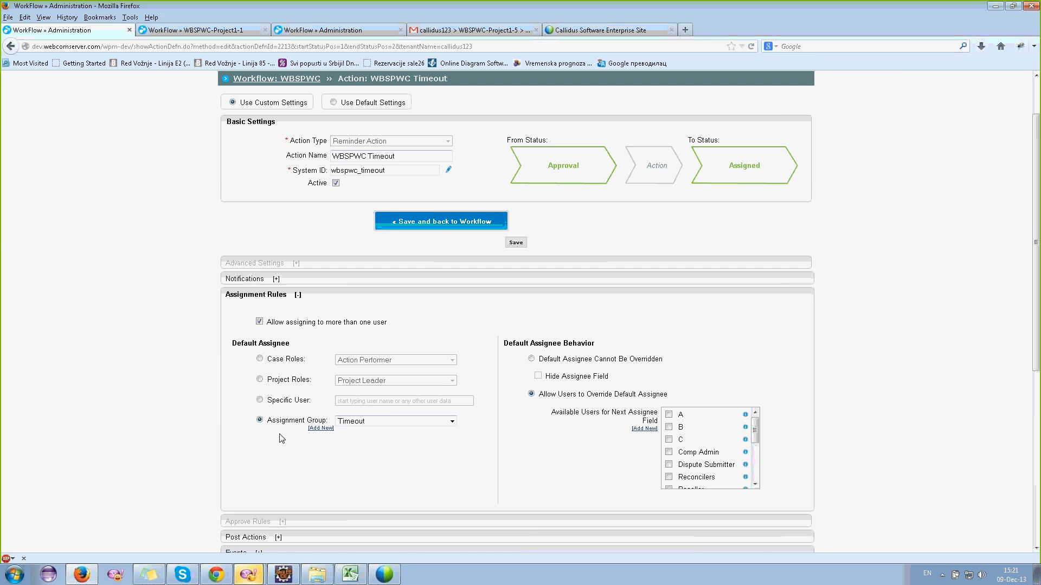
pyautogui.scroll(2, 284, 436)
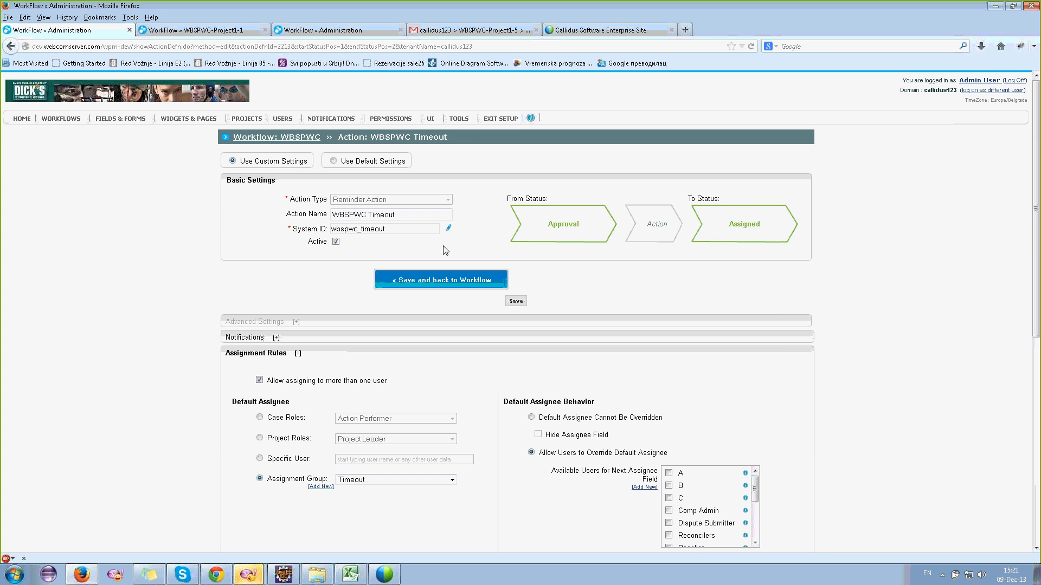
pyautogui.scroll(-6, 445, 250)
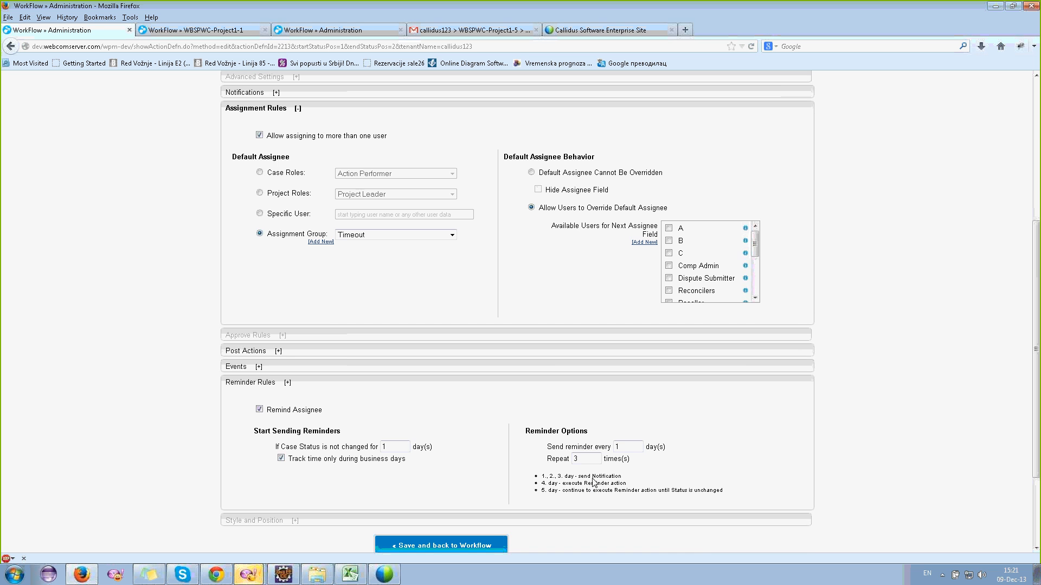
pyautogui.scroll(5, 591, 487)
# - Search the email templates for 'remin' and open the 'reminder' template in the editor
pyautogui.moveTo(323, 119)
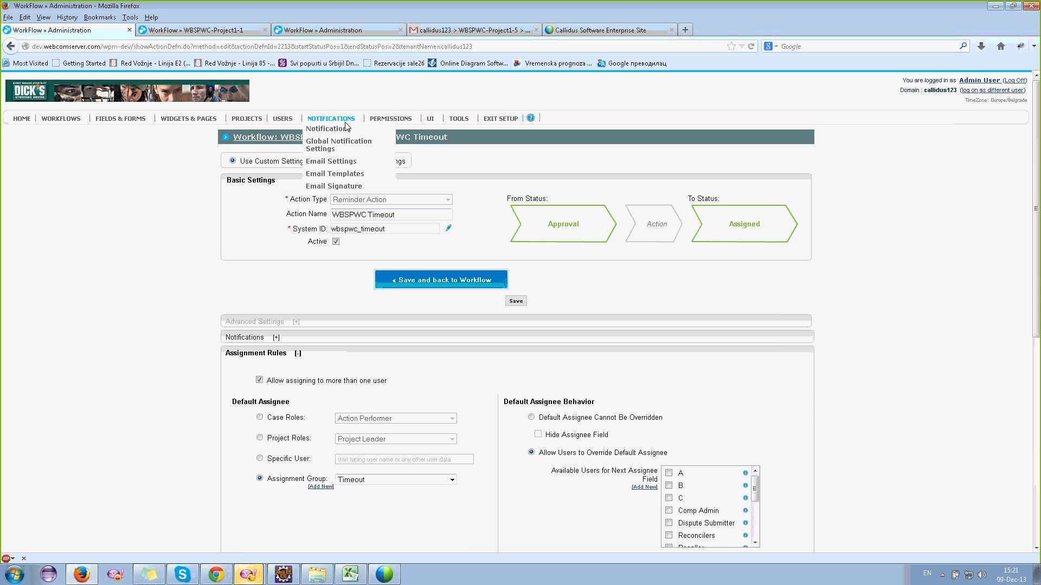
pyautogui.click(334, 178)
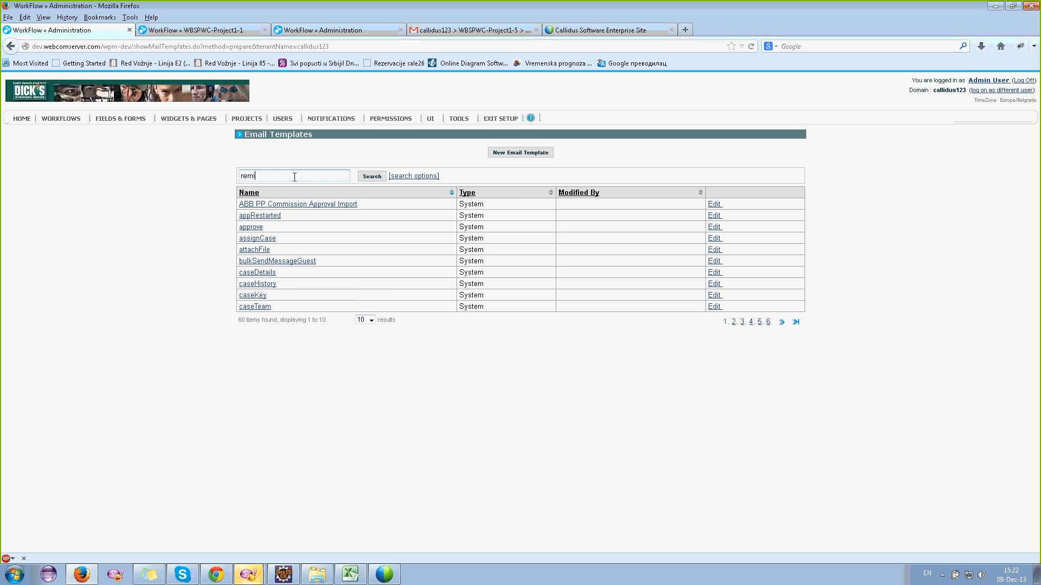
pyautogui.write('n')
pyautogui.click(372, 176)
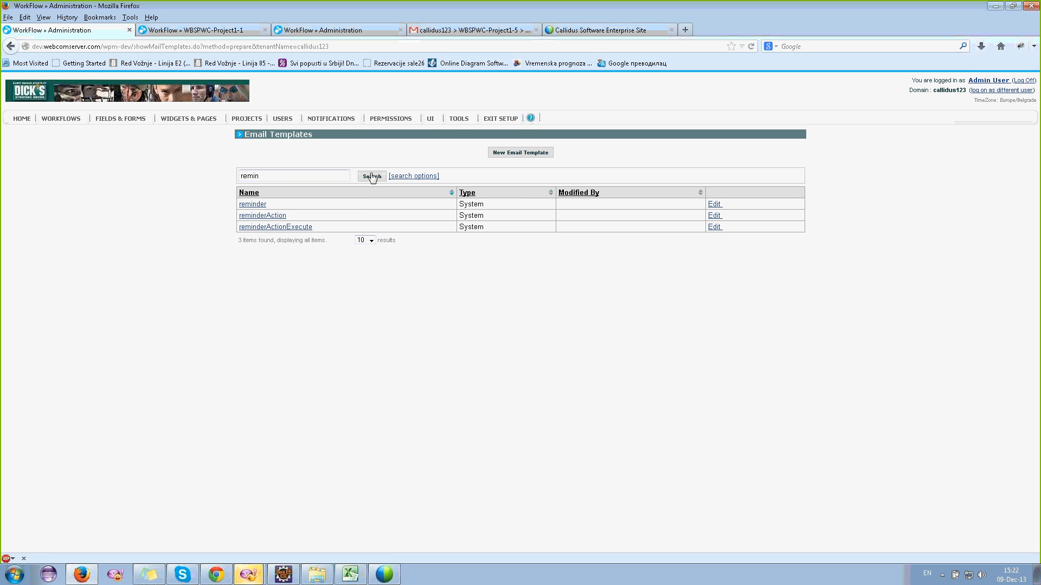
pyautogui.click(254, 205)
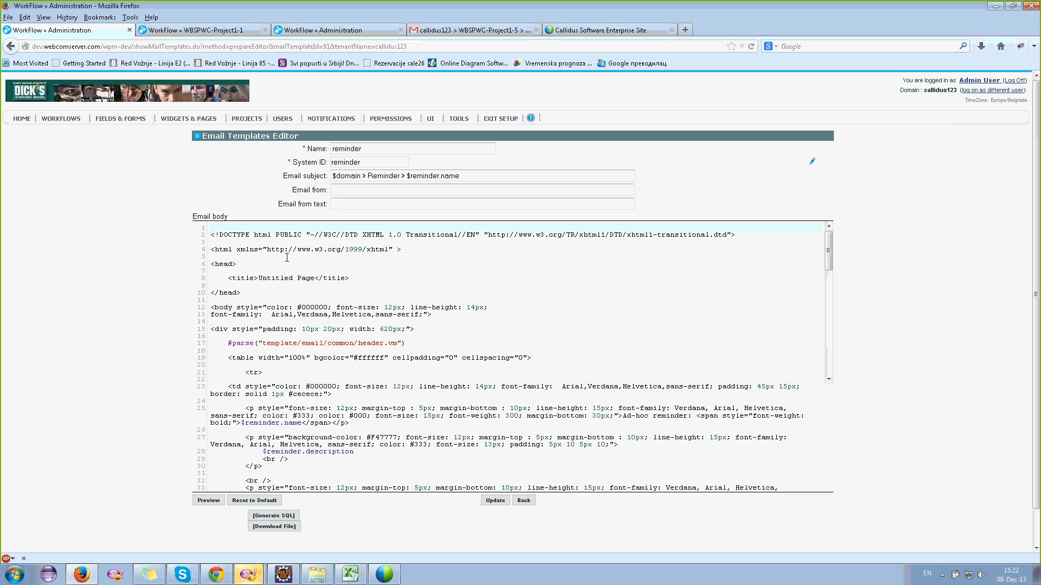
# - Preview the rendered reminder email, close it, and return to the full list of 60 templates
pyautogui.click(269, 278)
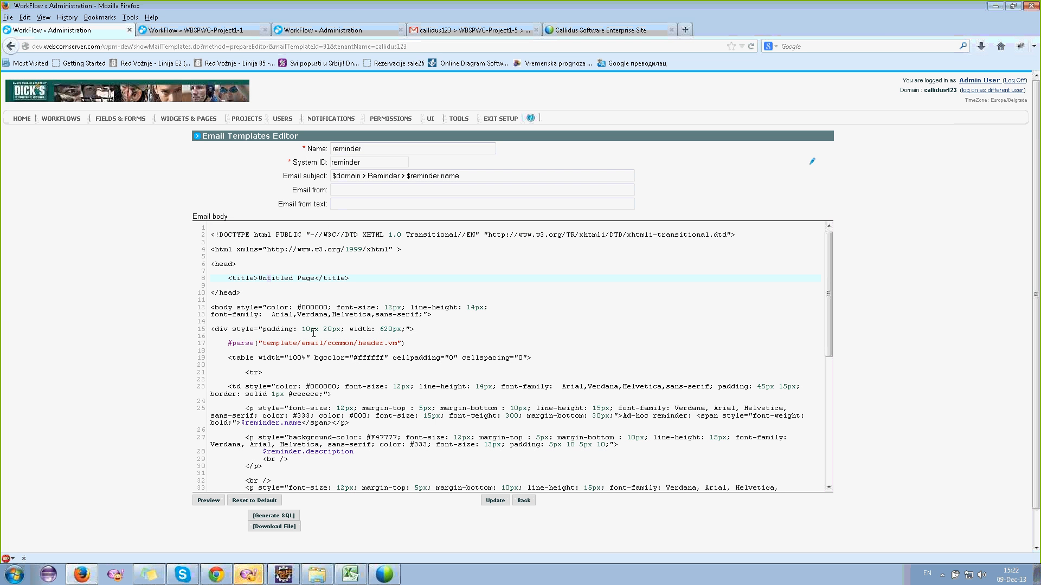
pyautogui.click(208, 500)
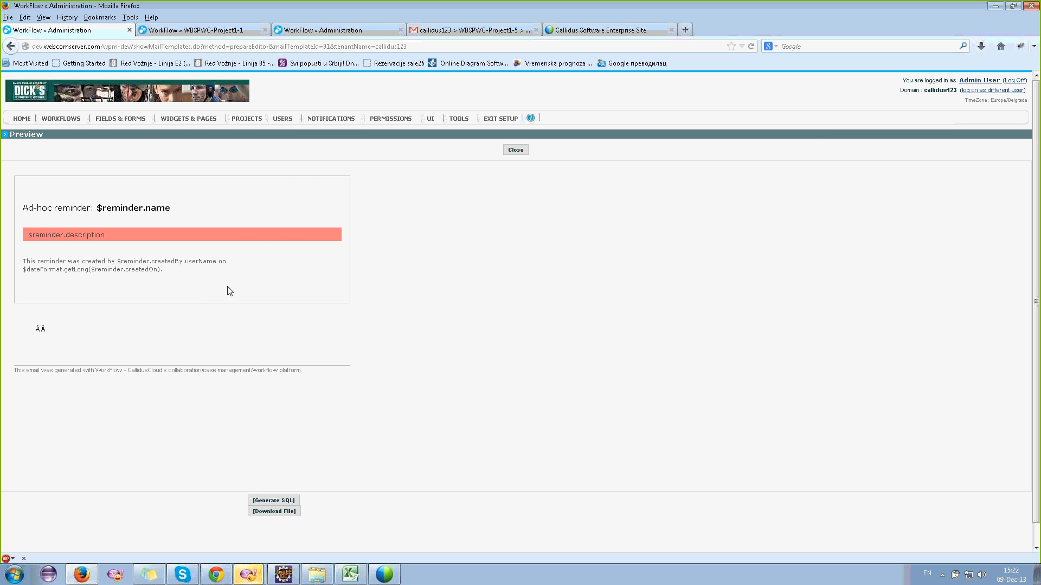
pyautogui.click(521, 152)
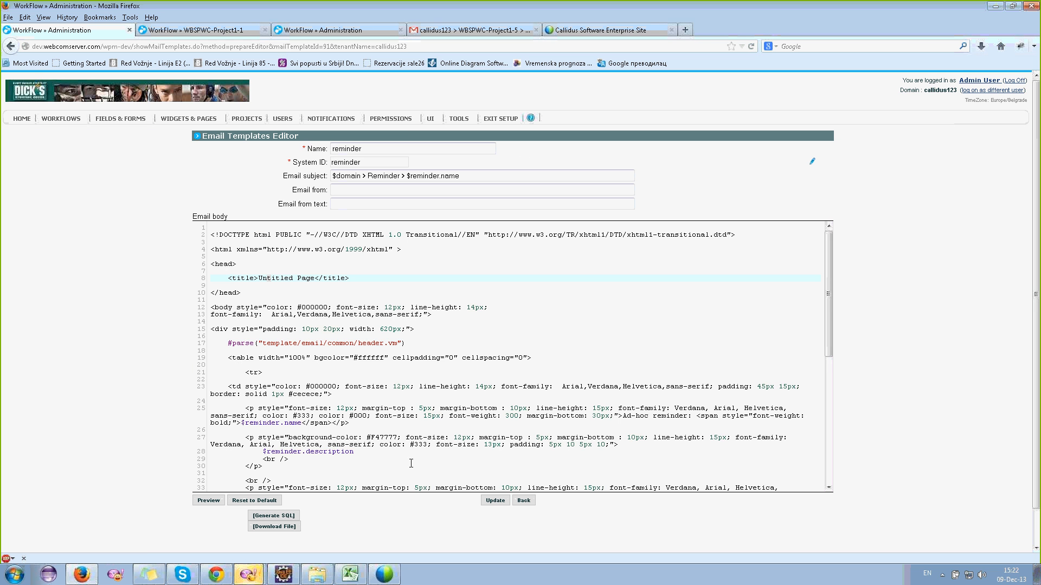
pyautogui.scroll(-1, 411, 464)
pyautogui.click(524, 501)
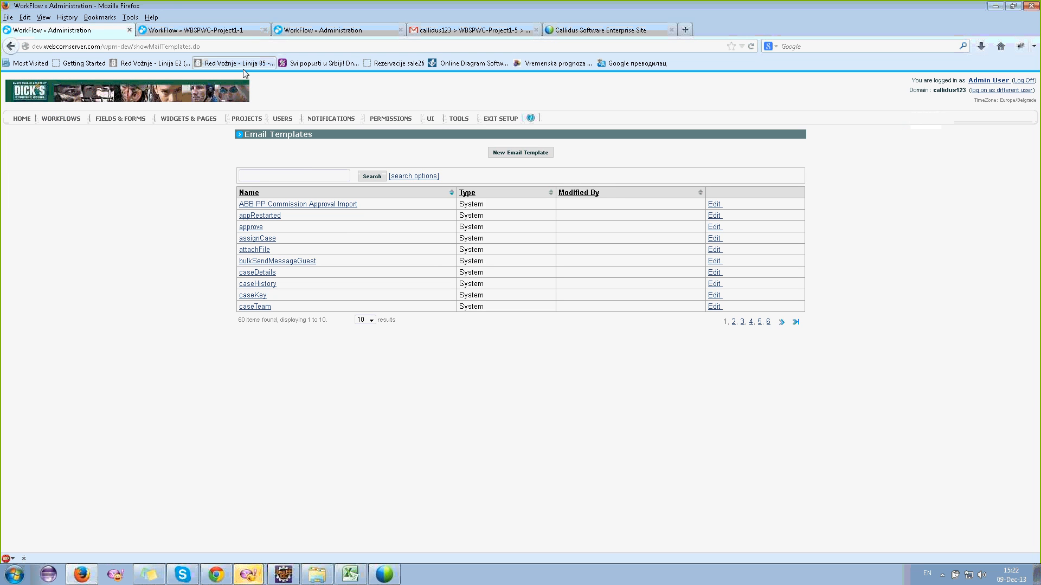
# - Check the workflow matrix's Approval-to-Assigned actions, then return to the WBSPWC-Project1-1 case awaiting approval
pyautogui.click(189, 32)
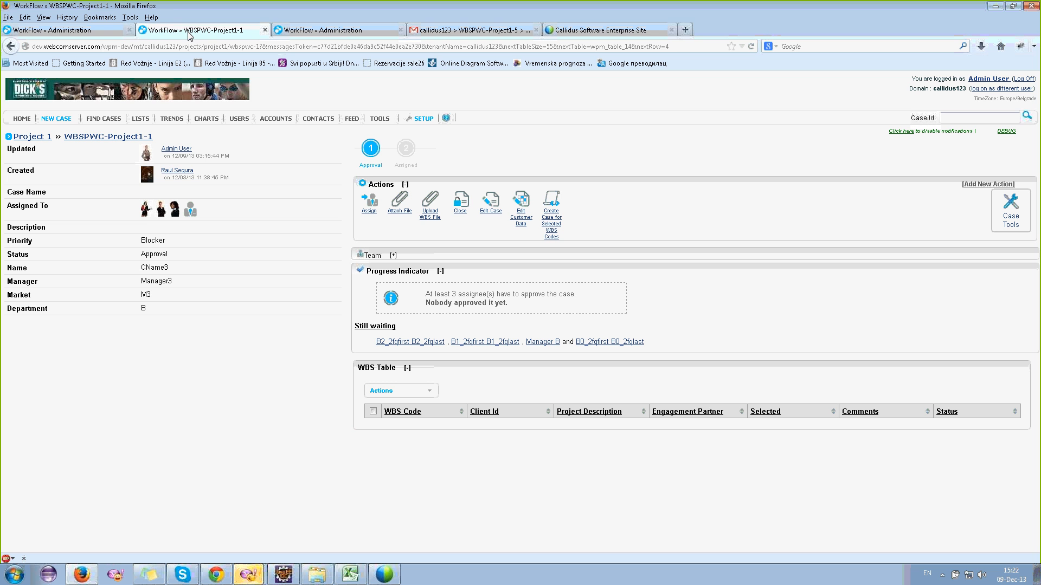
pyautogui.click(90, 33)
pyautogui.click(303, 31)
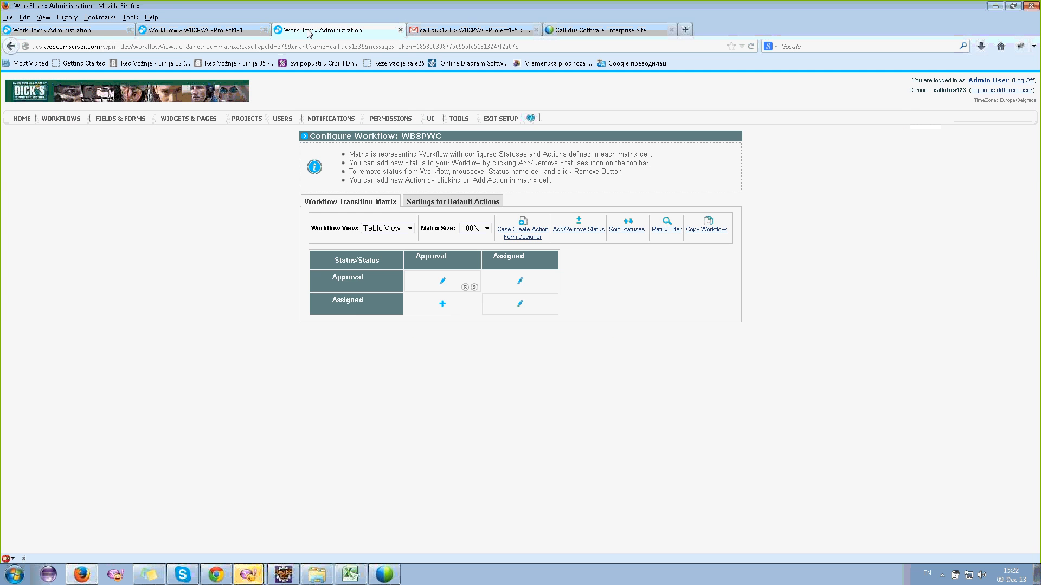
pyautogui.click(184, 29)
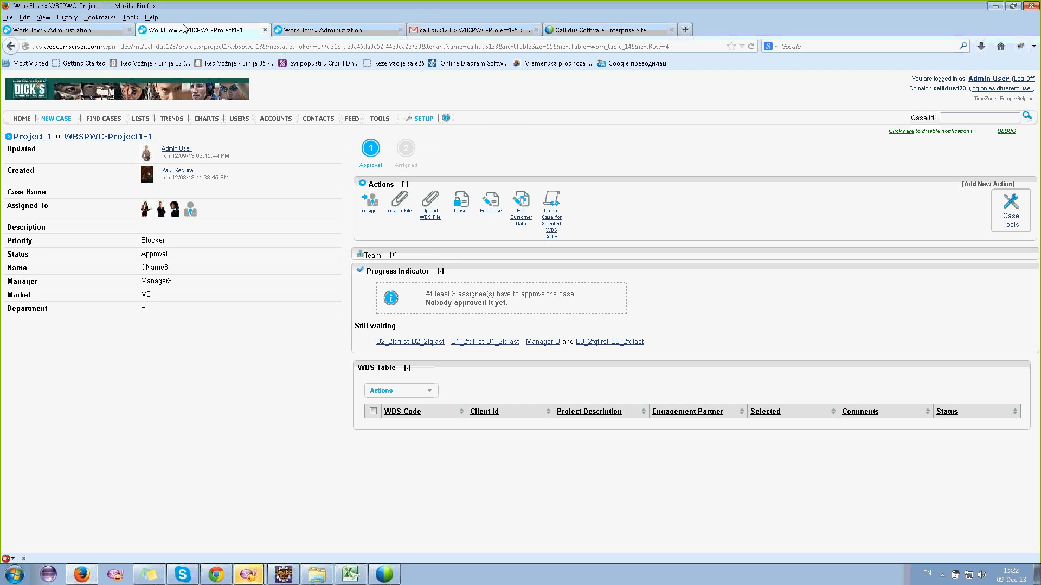
pyautogui.click(322, 33)
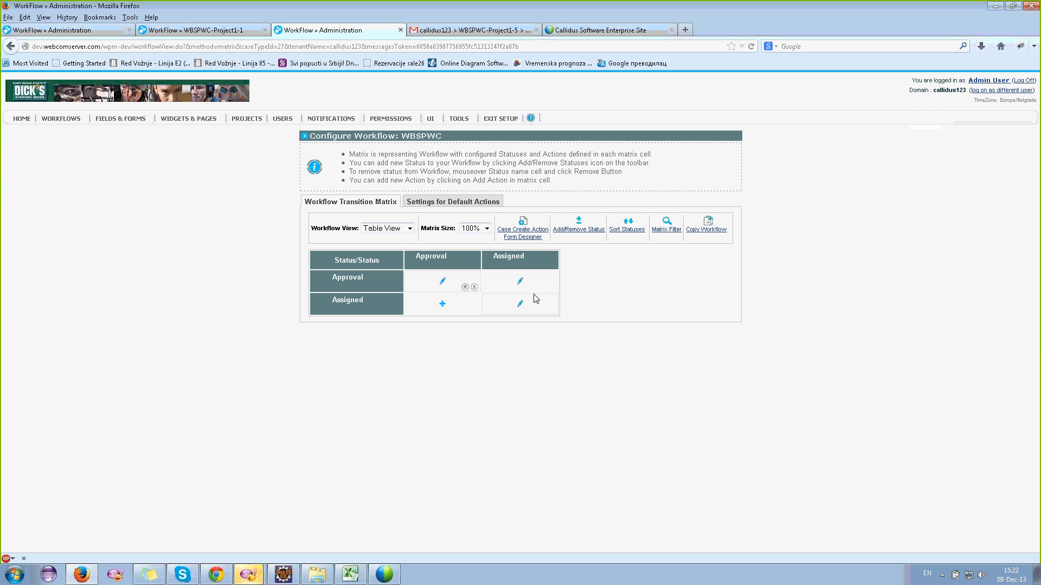
pyautogui.click(520, 282)
pyautogui.click(176, 32)
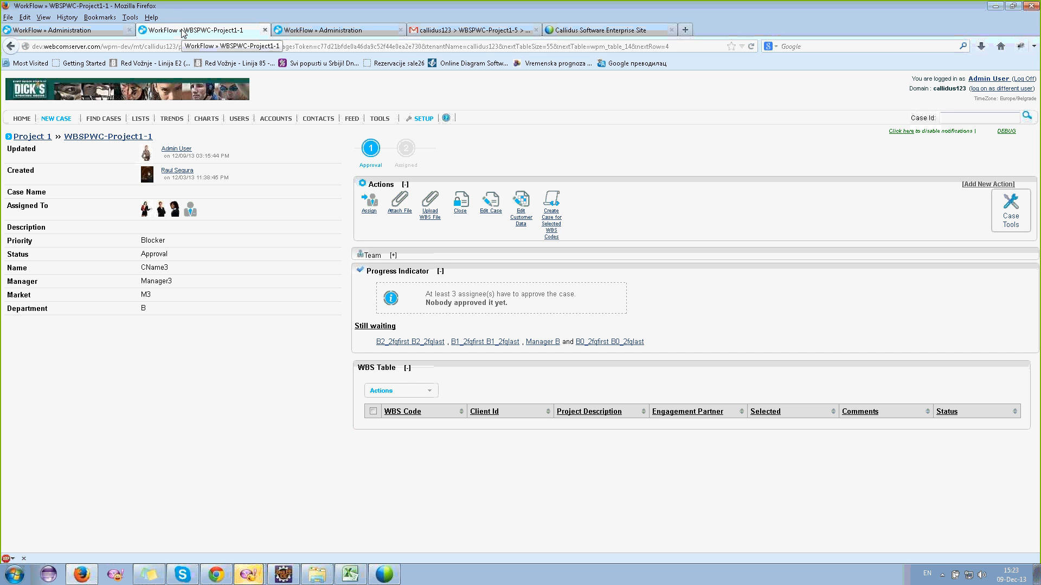
# - Review the WBSPWC Timeout reminder rules: remind after 1 unchanged day, every 1 day, 3 repeats
pyautogui.click(281, 32)
pyautogui.moveTo(521, 282)
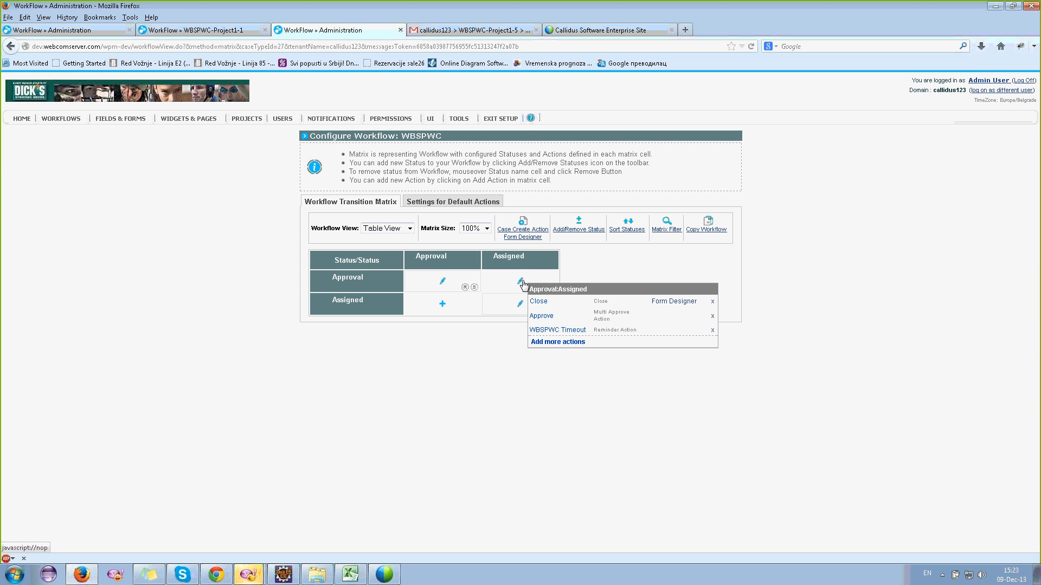
pyautogui.click(540, 331)
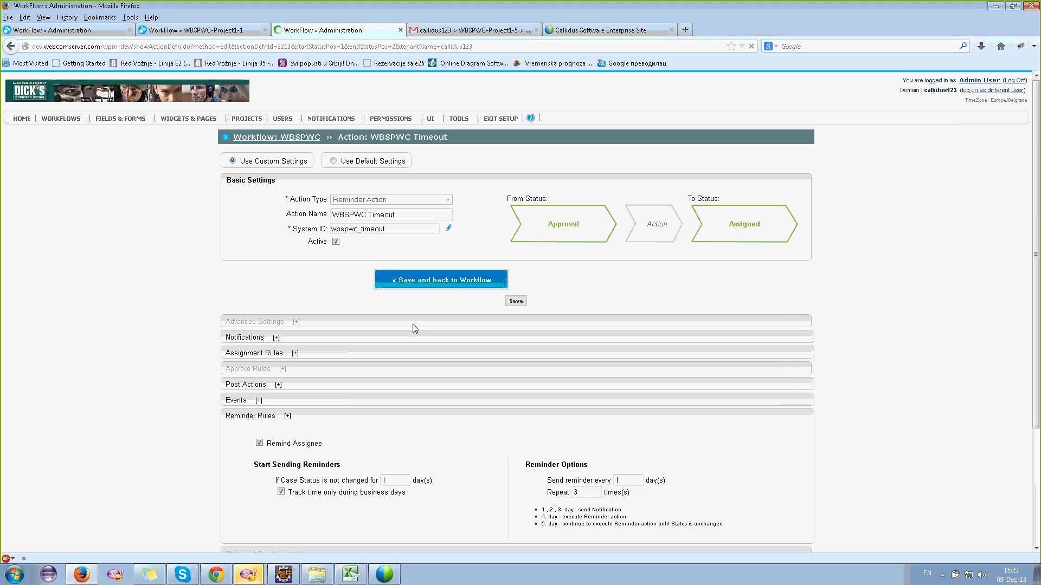
pyautogui.scroll(-2, 411, 324)
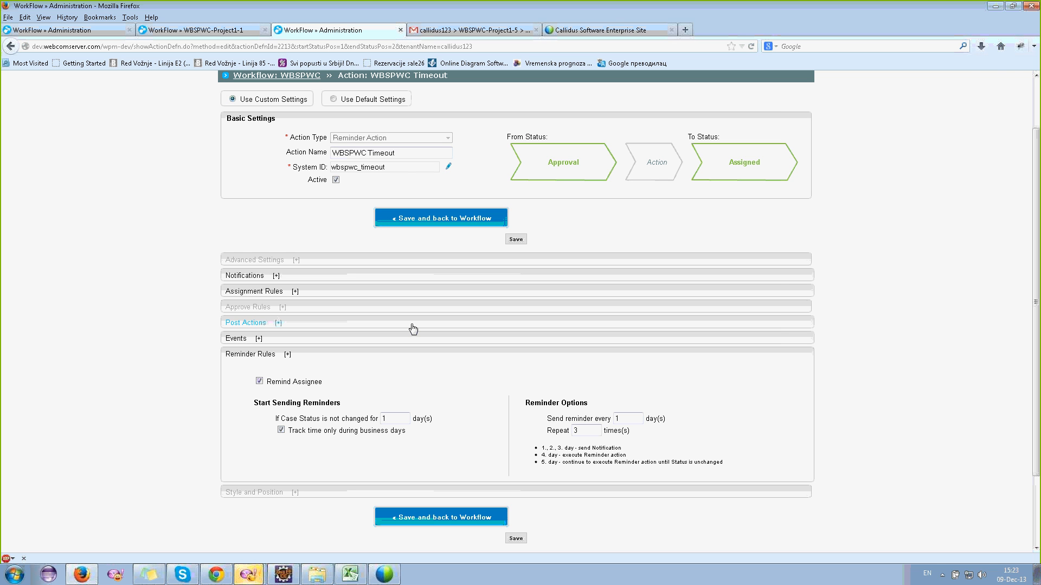
pyautogui.click(182, 31)
pyautogui.scroll(2, 383, 395)
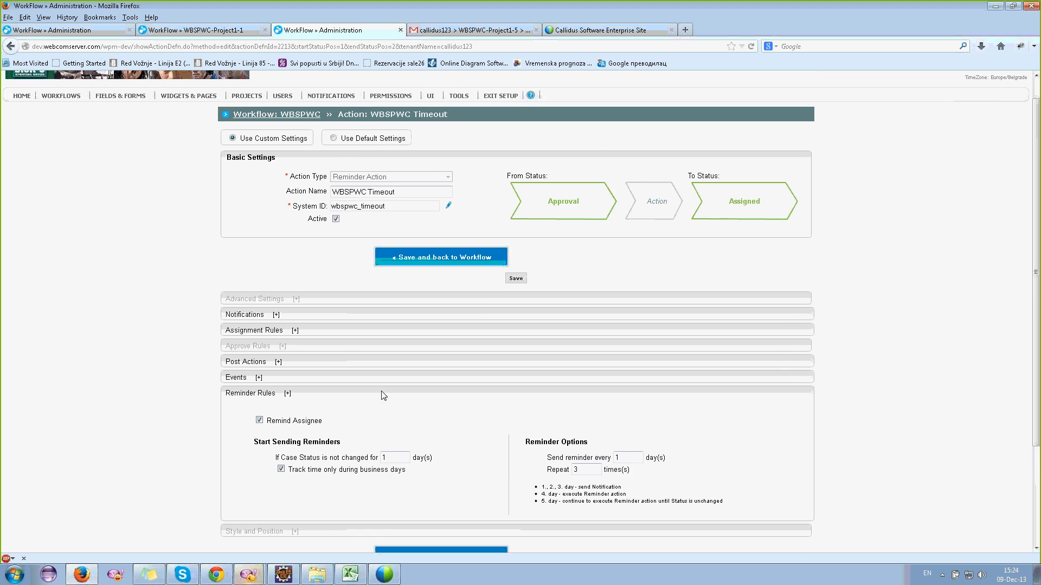
# - Add a new escalation rule under Escalation Rules and System Reminders and edit its repeat-every day count
pyautogui.moveTo(464, 122)
pyautogui.moveTo(473, 141)
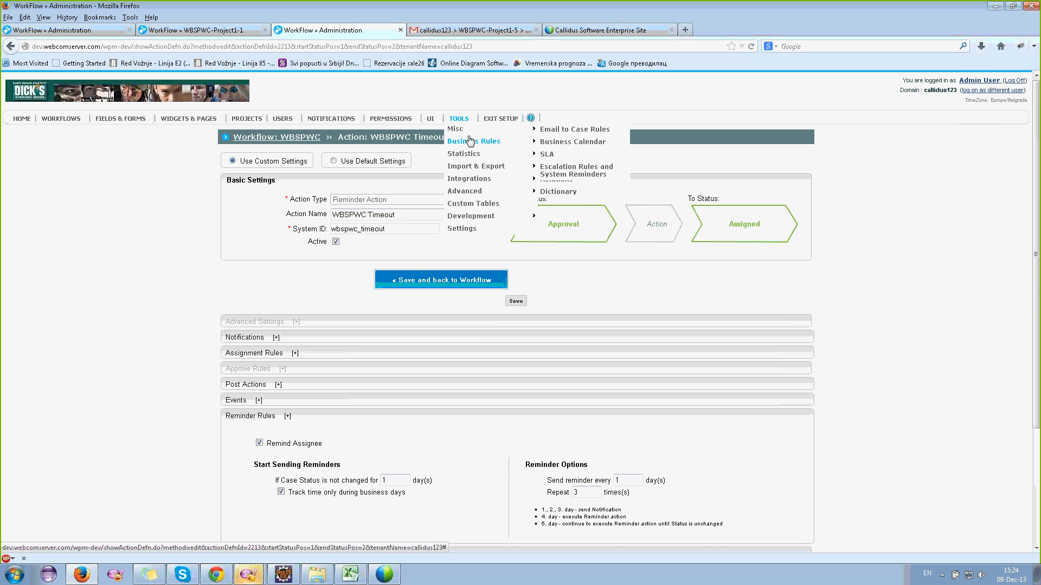
pyautogui.click(567, 173)
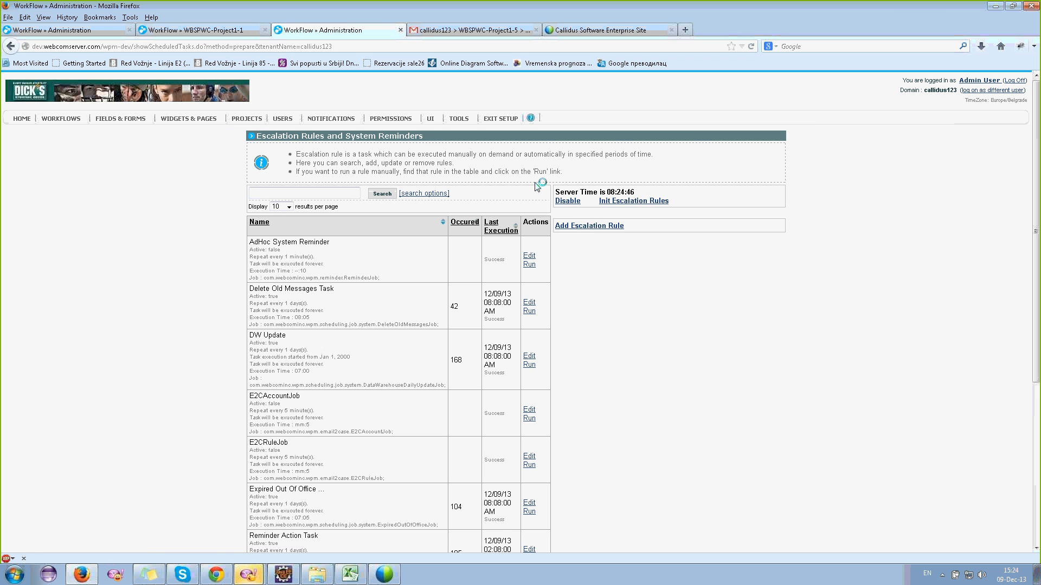
pyautogui.click(571, 225)
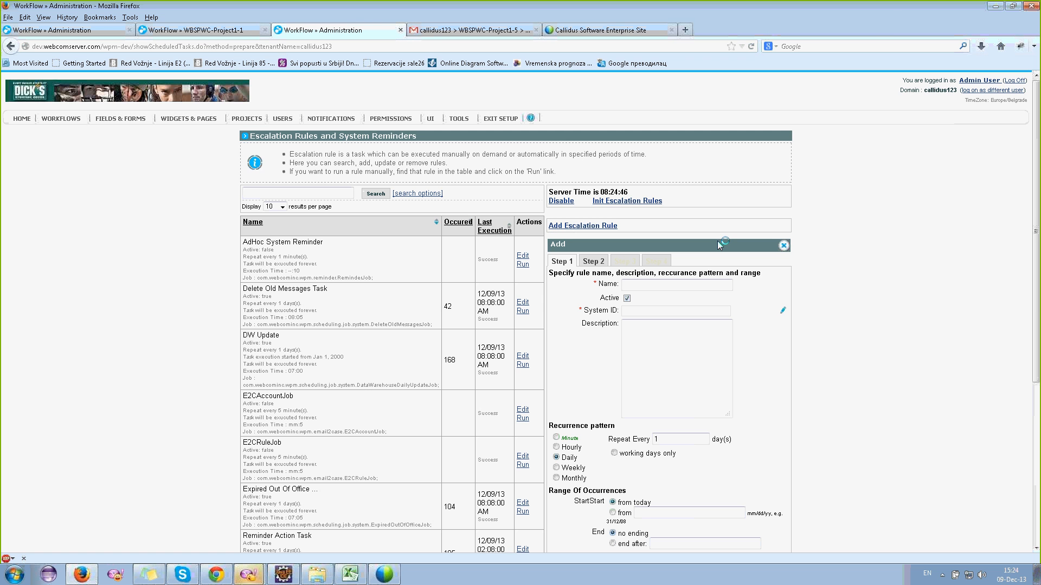
pyautogui.scroll(-4, 717, 241)
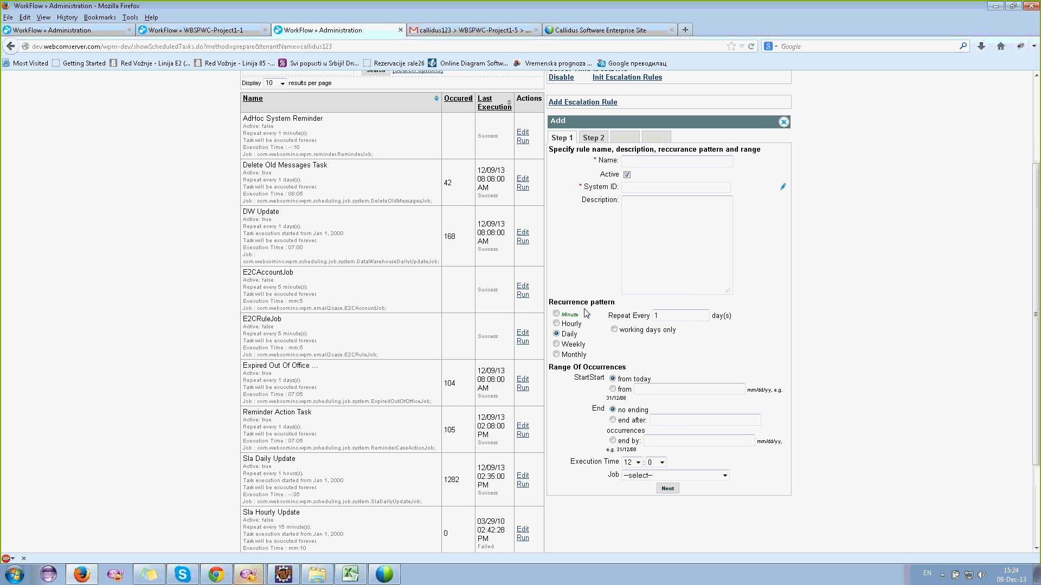
pyautogui.click(665, 316)
# - Make Assign the new rule's action in Step 2
pyautogui.click(593, 138)
pyautogui.click(603, 161)
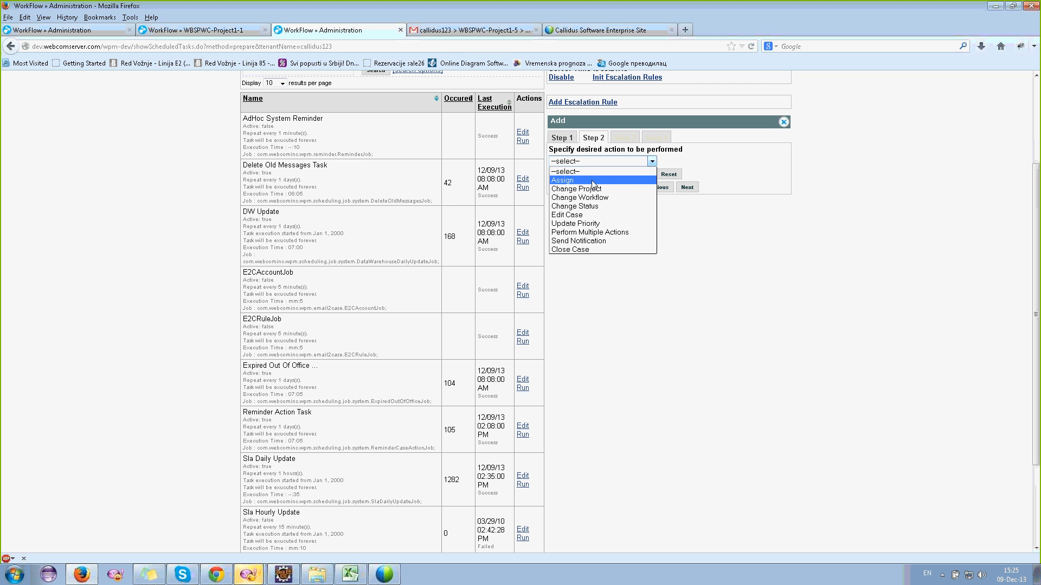
pyautogui.click(562, 180)
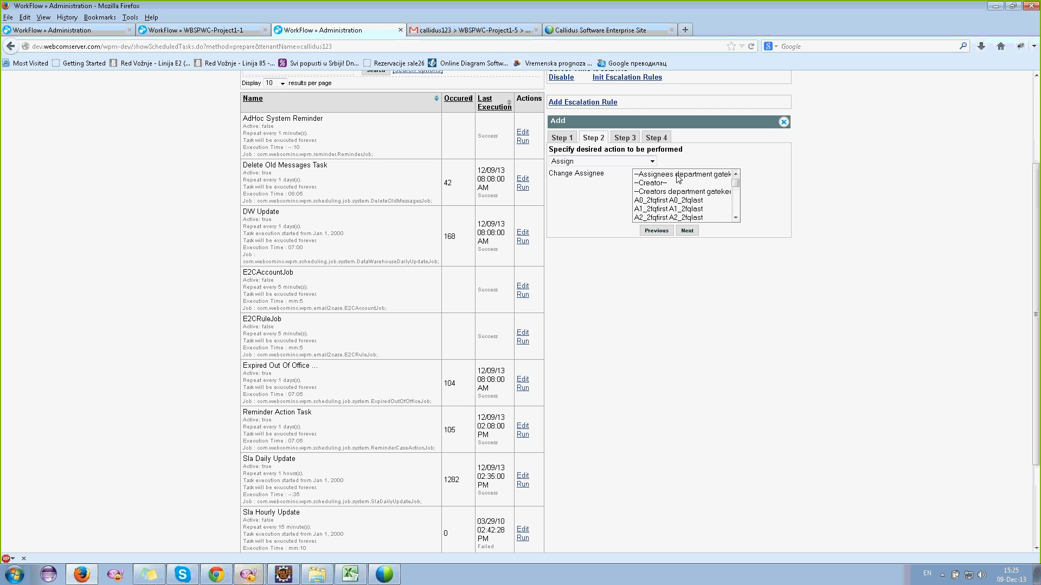
# - Pick the A0 test user as the new assignee in Change Assignee and continue to Step 3
pyautogui.click(658, 202)
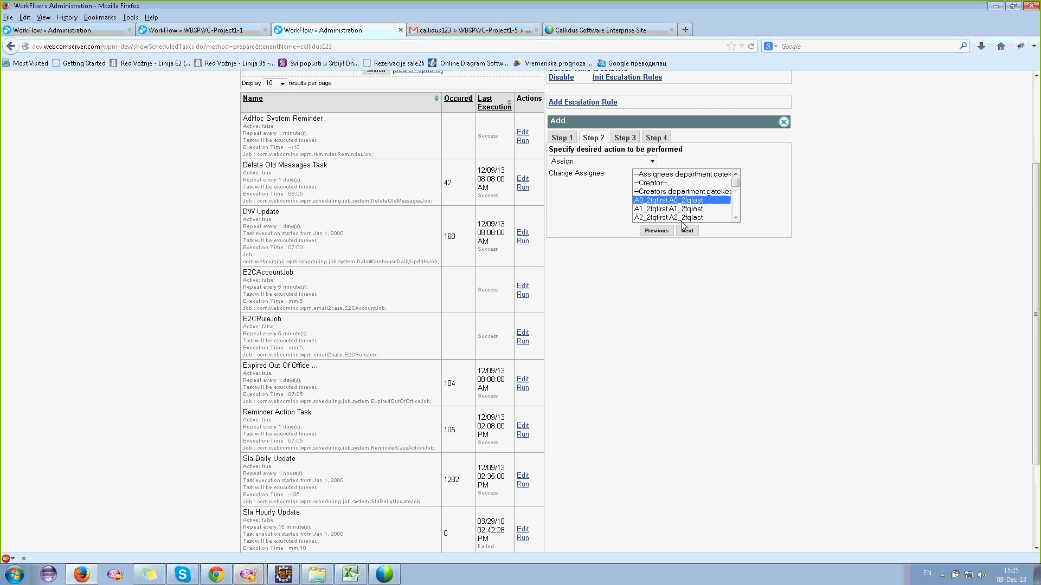
pyautogui.click(687, 230)
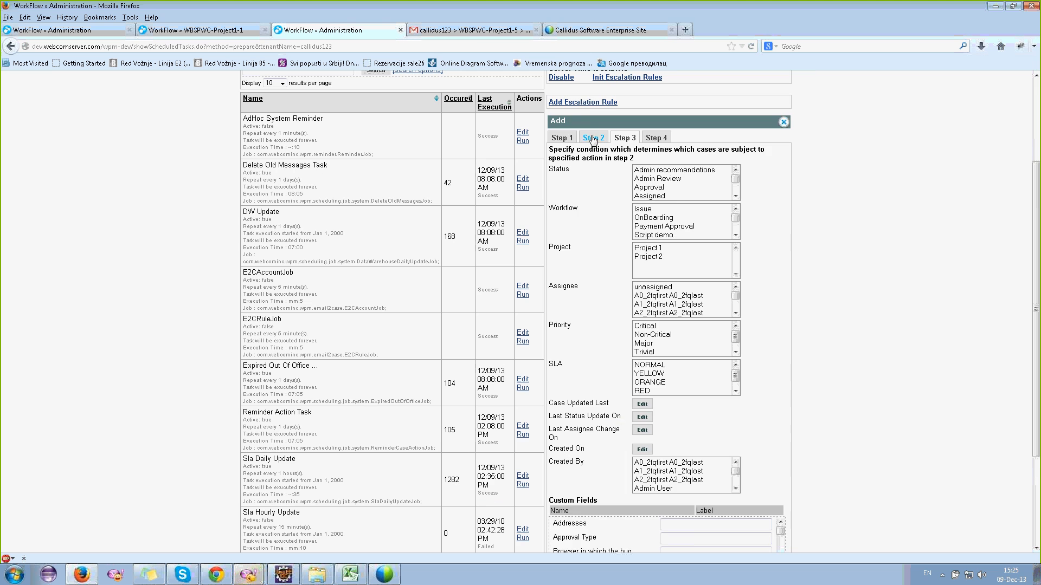
pyautogui.click(592, 137)
pyautogui.scroll(4, 659, 196)
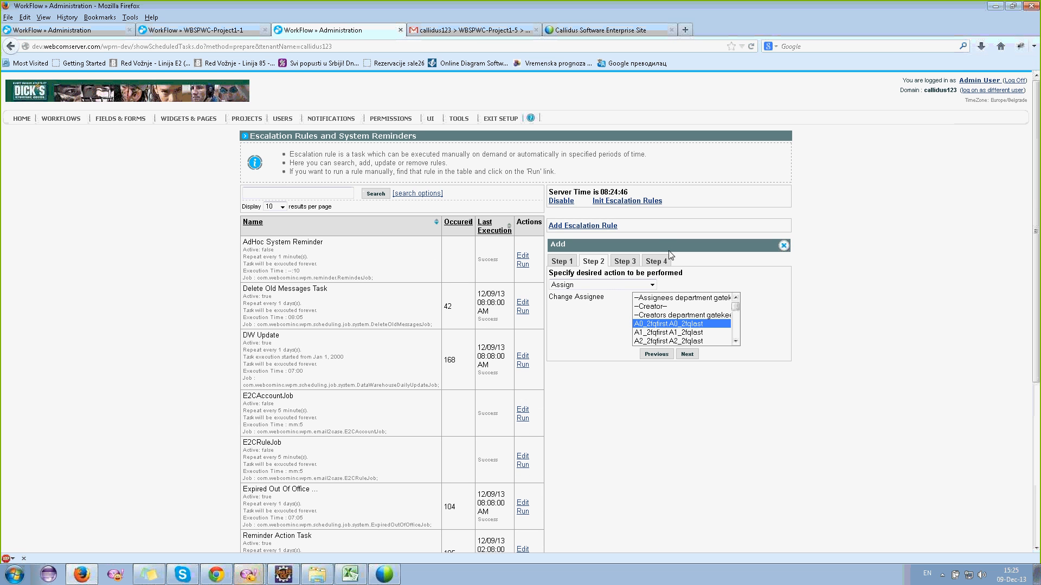
pyautogui.scroll(-3, 696, 316)
pyautogui.scroll(-5, 689, 317)
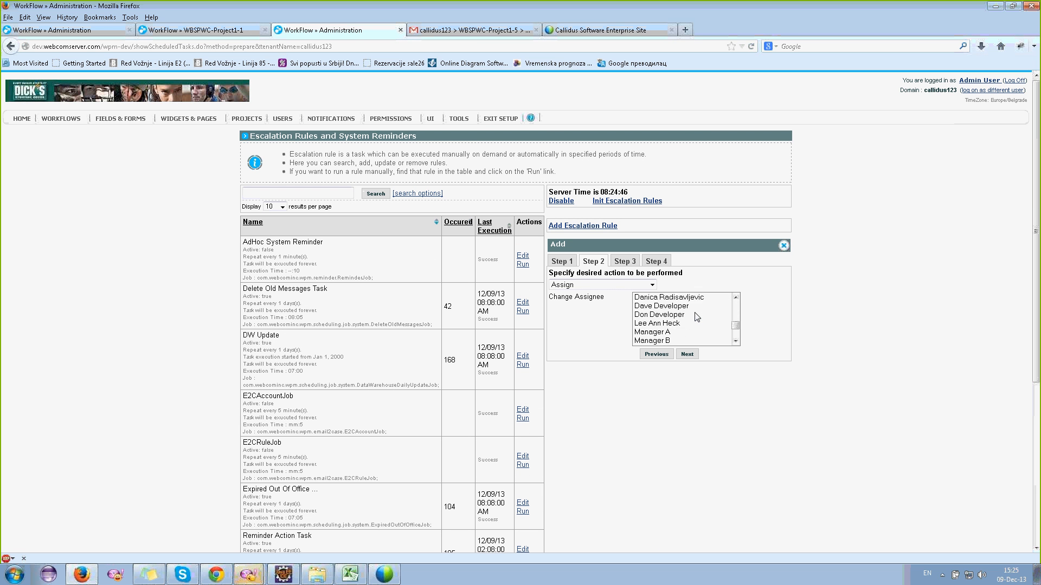
pyautogui.moveTo(668, 319); pyautogui.dragTo(654, 301)
pyautogui.scroll(10, 669, 311)
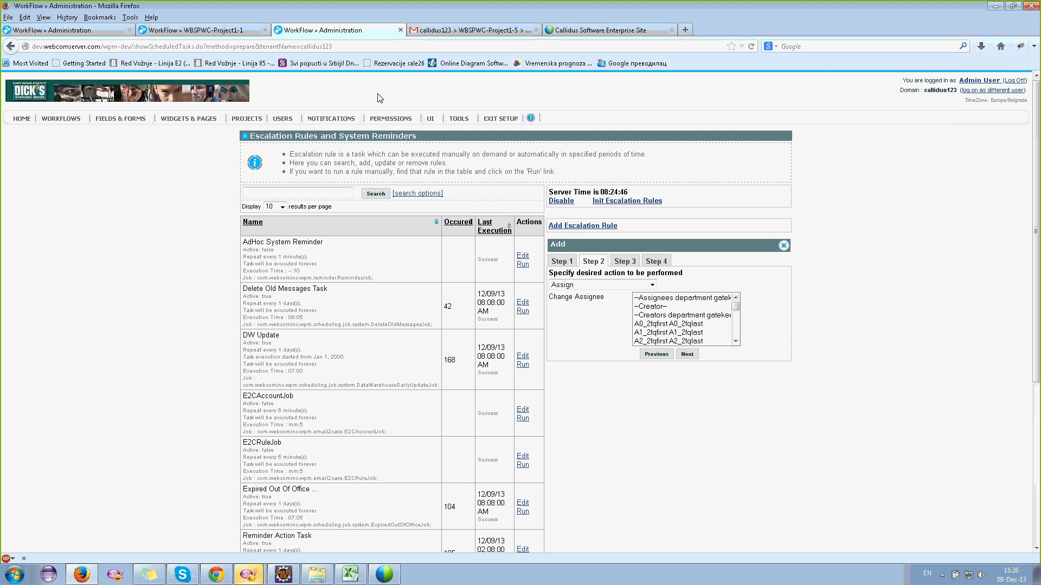
pyautogui.click(662, 324)
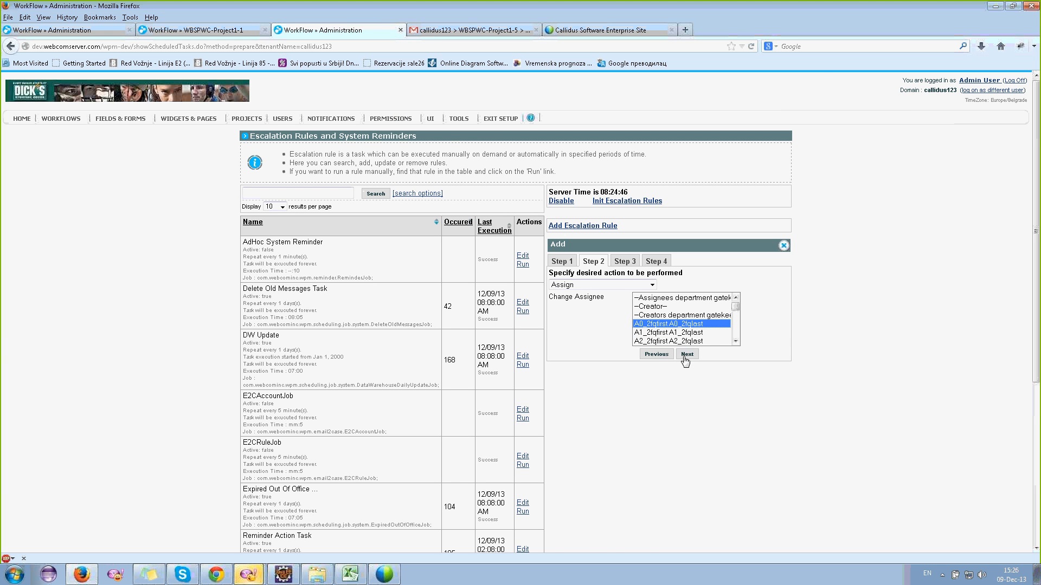
pyautogui.click(686, 355)
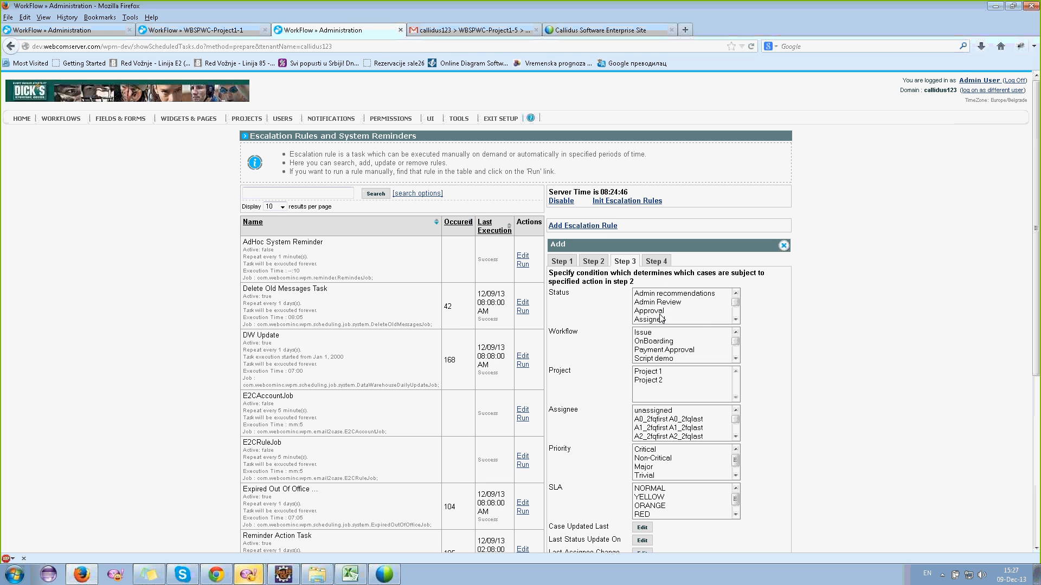
# - Limit the rule to cases in the WBSPWC workflow with Approval status
pyautogui.scroll(-1, 662, 319)
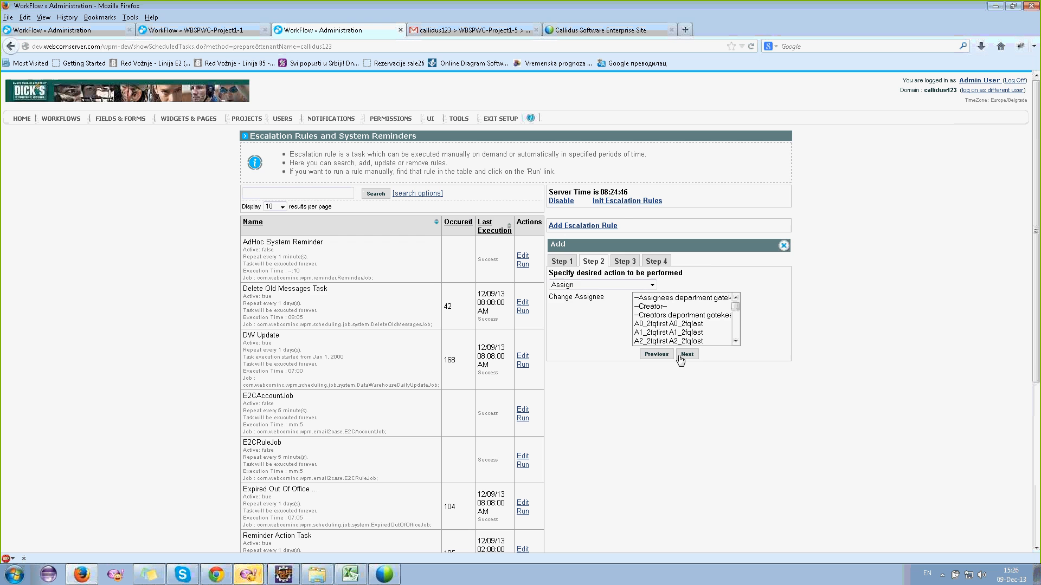
pyautogui.click(686, 354)
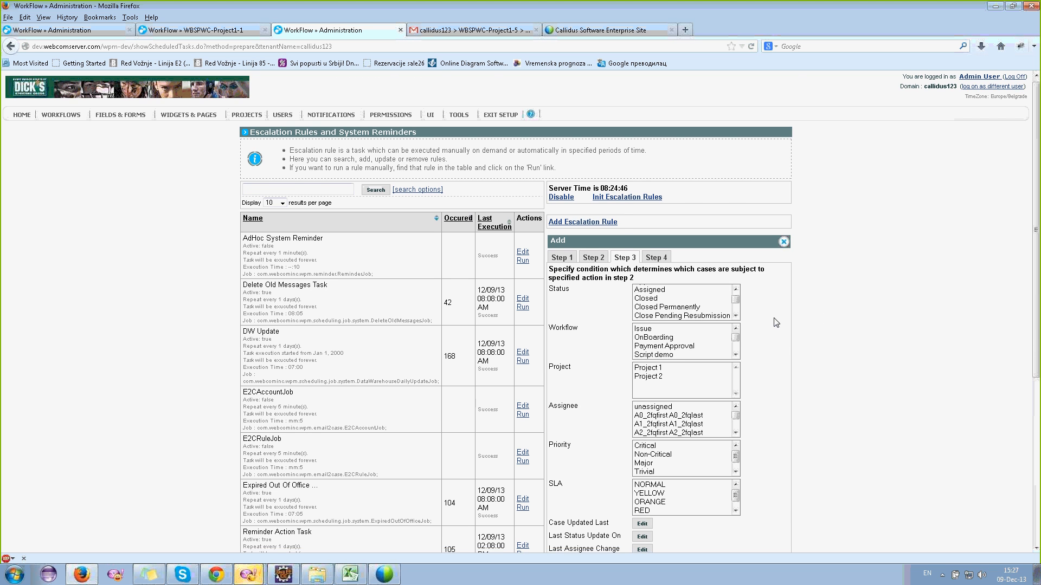
pyautogui.scroll(-4, 777, 323)
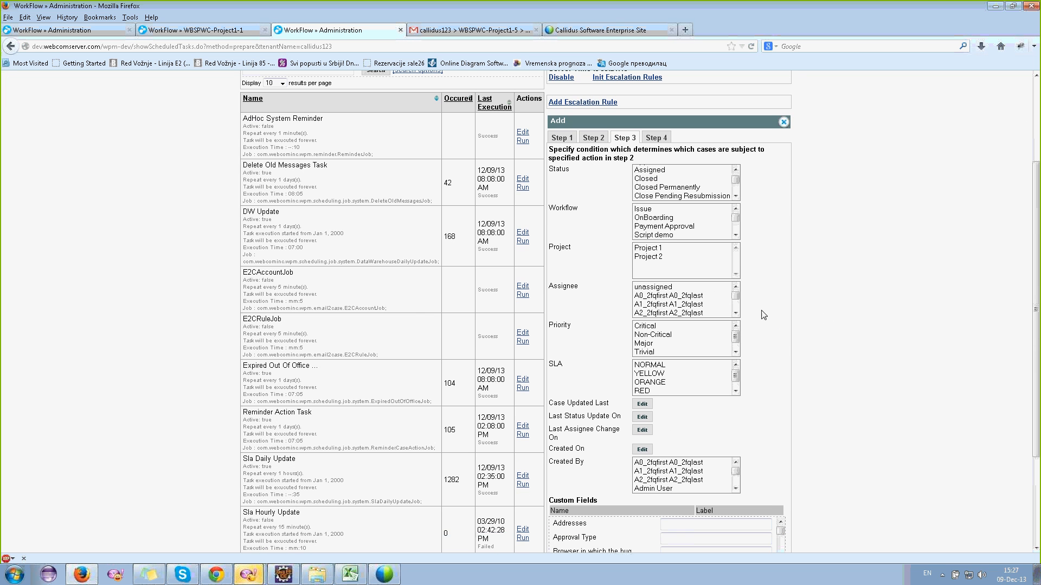
pyautogui.scroll(4, 695, 226)
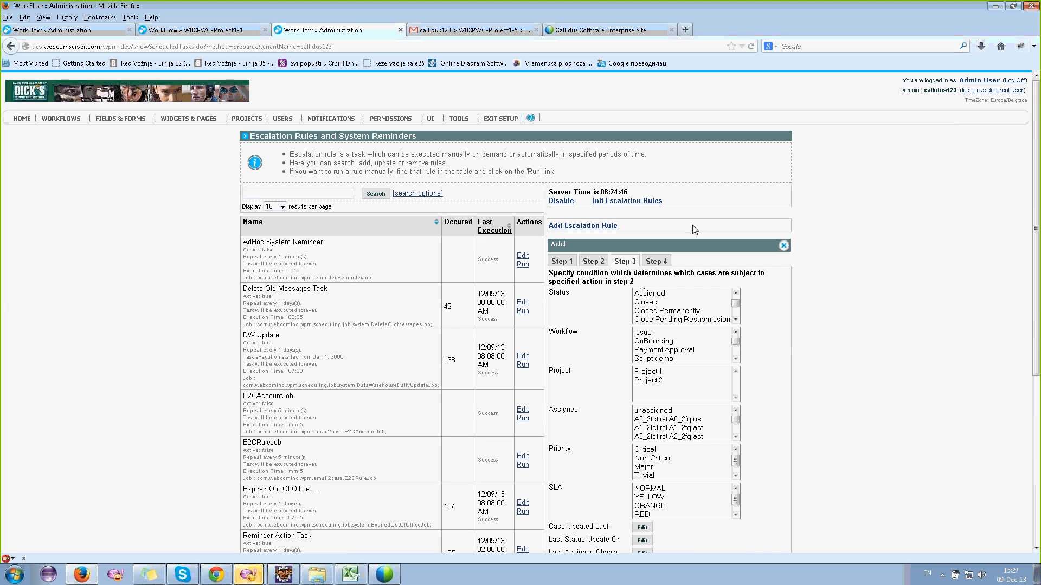
pyautogui.scroll(1, 679, 312)
pyautogui.scroll(-1, 679, 312)
pyautogui.scroll(-2, 670, 350)
pyautogui.click(645, 359)
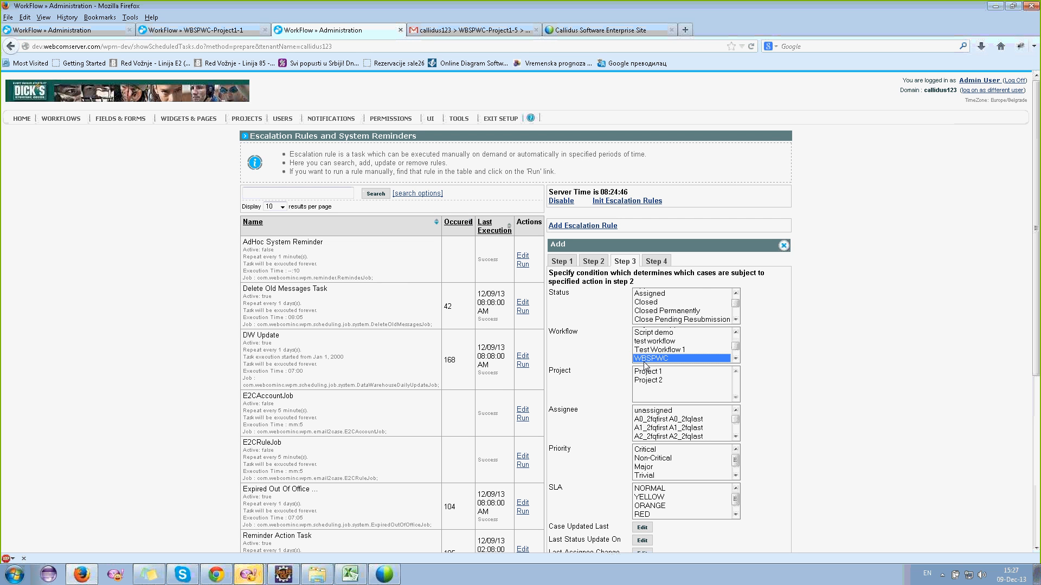
pyautogui.scroll(2, 661, 313)
pyautogui.click(661, 314)
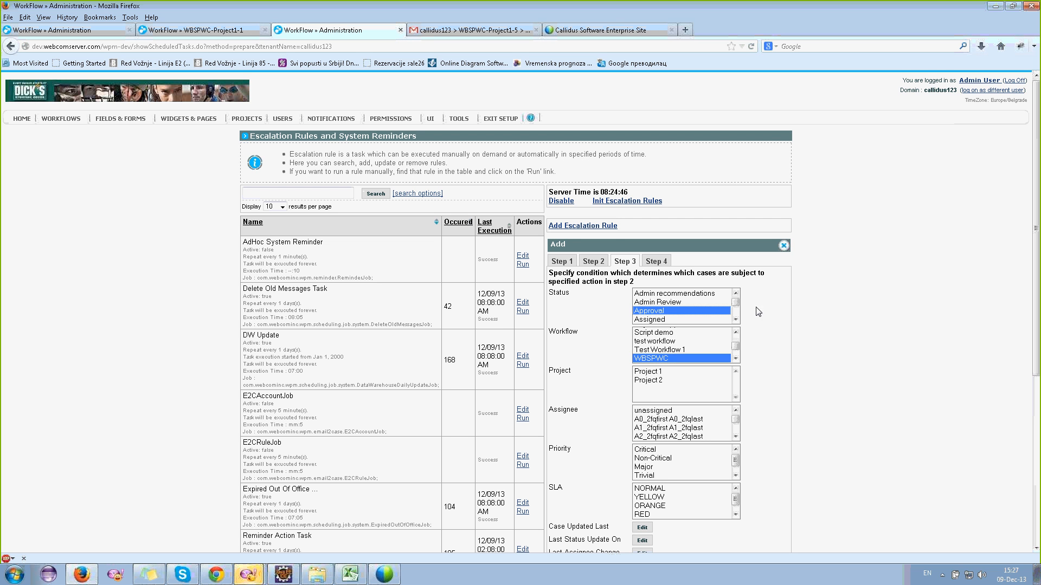
pyautogui.scroll(-7, 847, 308)
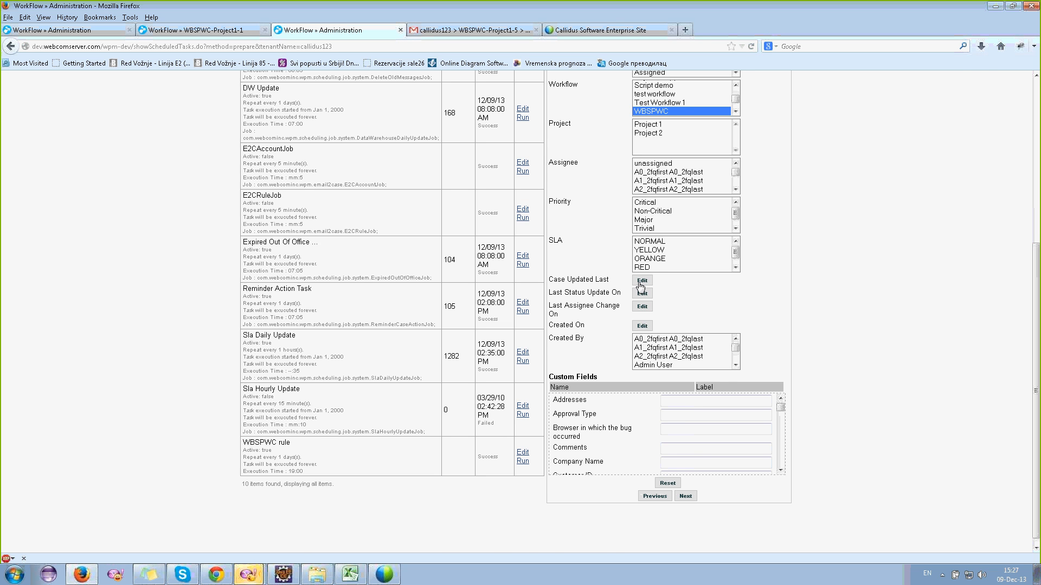
# - Look over the last-update date condition and custom fields, leaving them unset
pyautogui.click(641, 281)
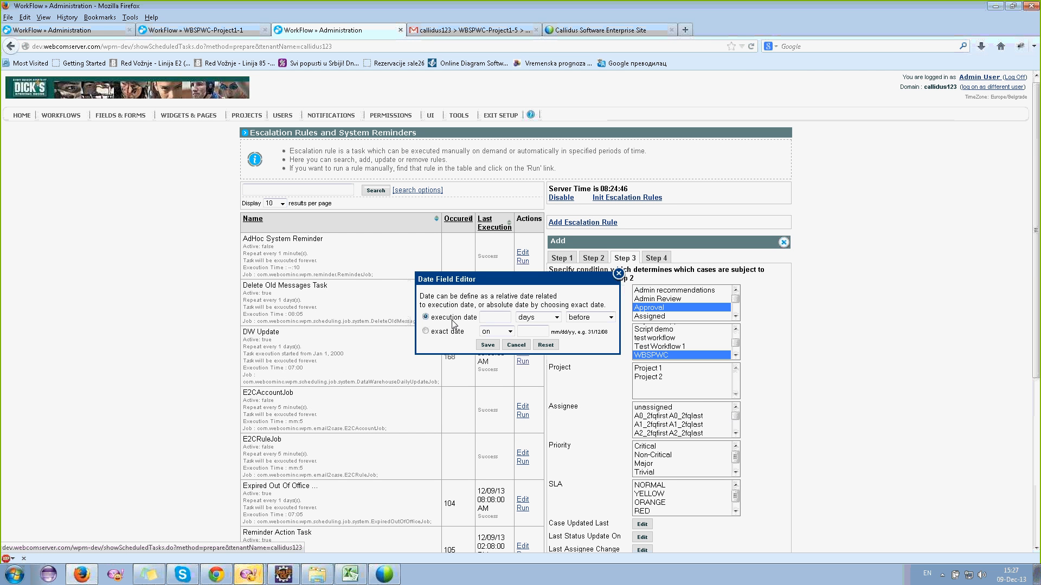
pyautogui.click(618, 273)
pyautogui.scroll(-3, 620, 285)
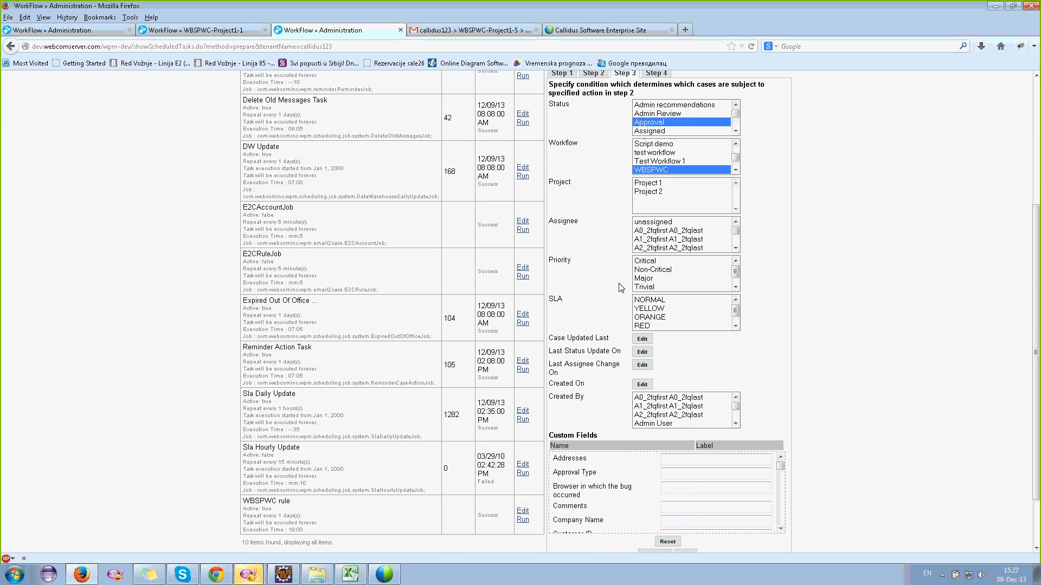
pyautogui.scroll(-3, 621, 287)
pyautogui.click(691, 398)
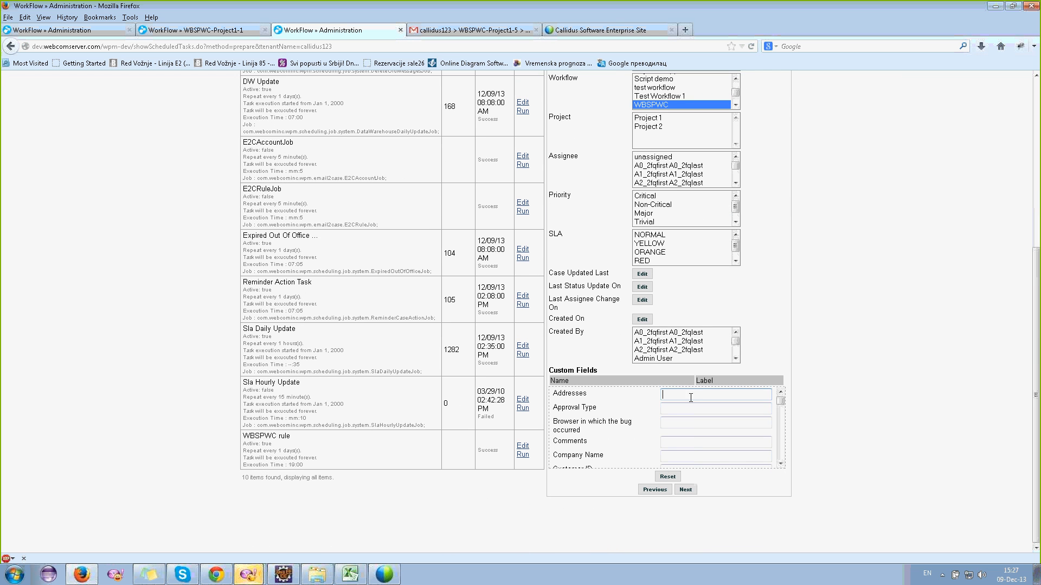
pyautogui.click(680, 410)
pyautogui.click(680, 425)
# - Continue to Step 4 and choose Default recepients as the notification
pyautogui.click(685, 491)
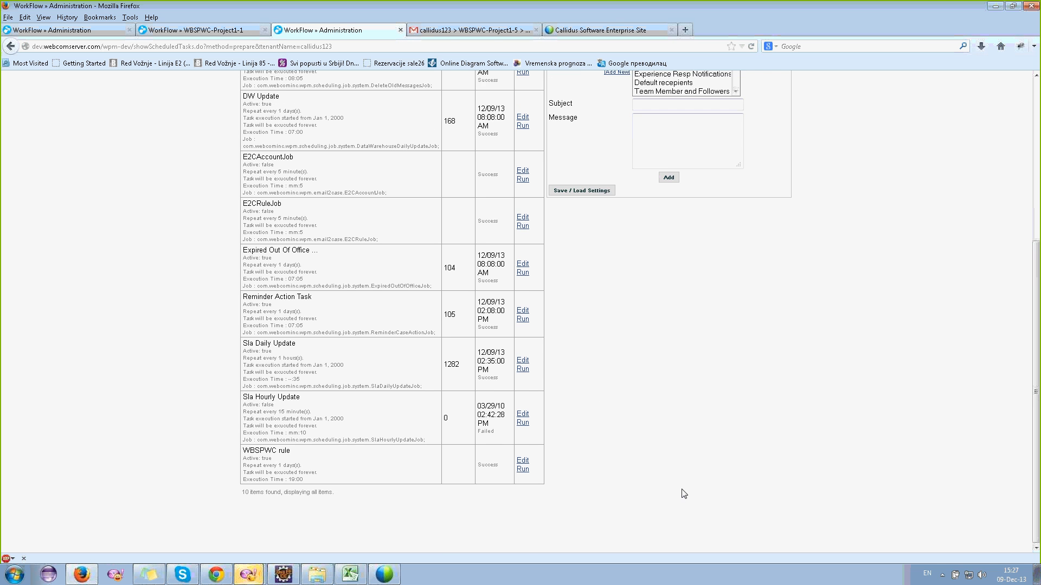
pyautogui.scroll(8, 641, 332)
pyautogui.click(661, 321)
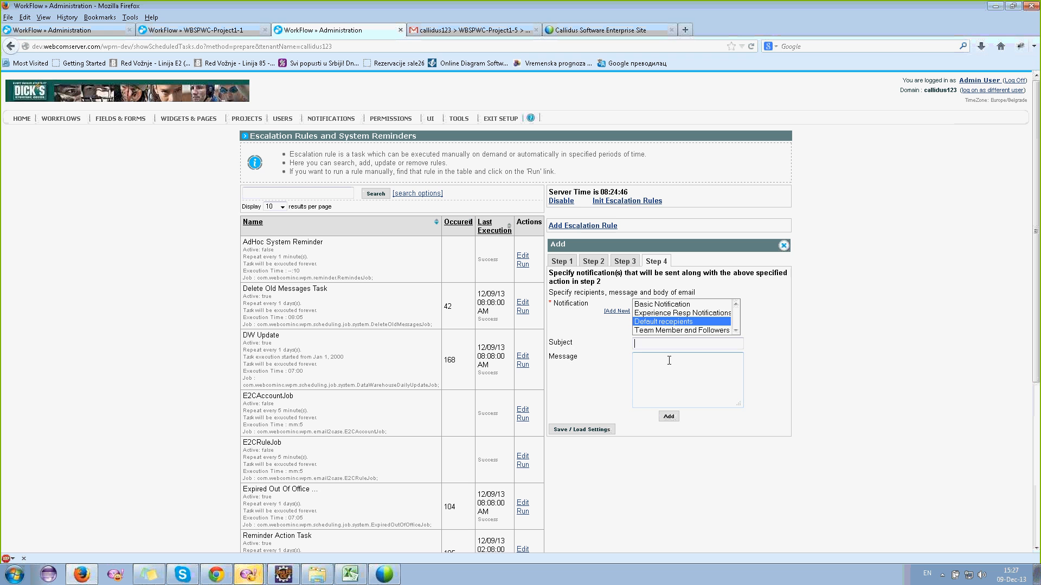
# - Choose Basic Notification with the message body focused, then bring back the WBSPWC-Project1-1 case page
pyautogui.click(661, 305)
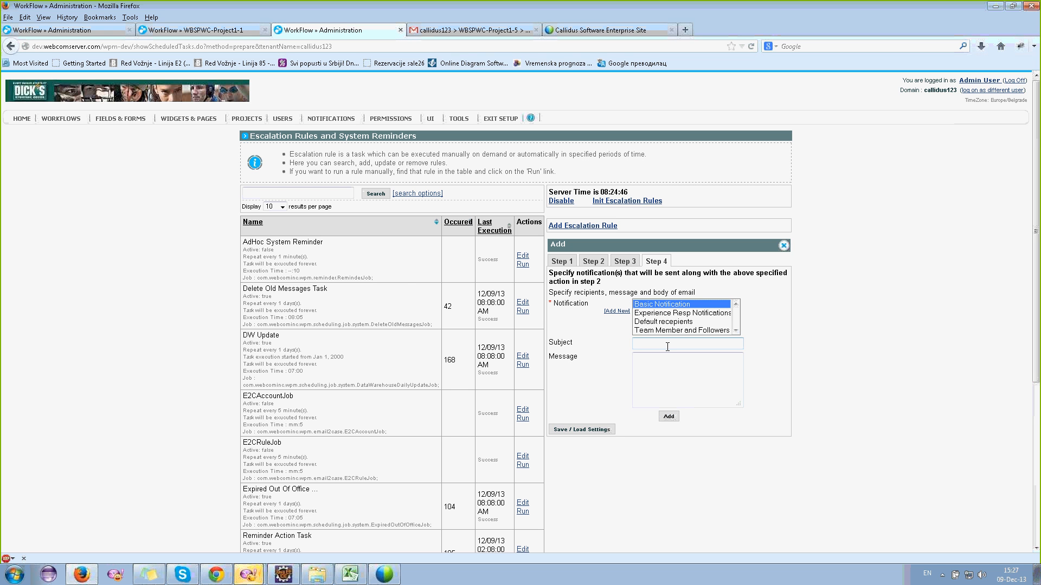
pyautogui.click(663, 367)
pyautogui.click(203, 31)
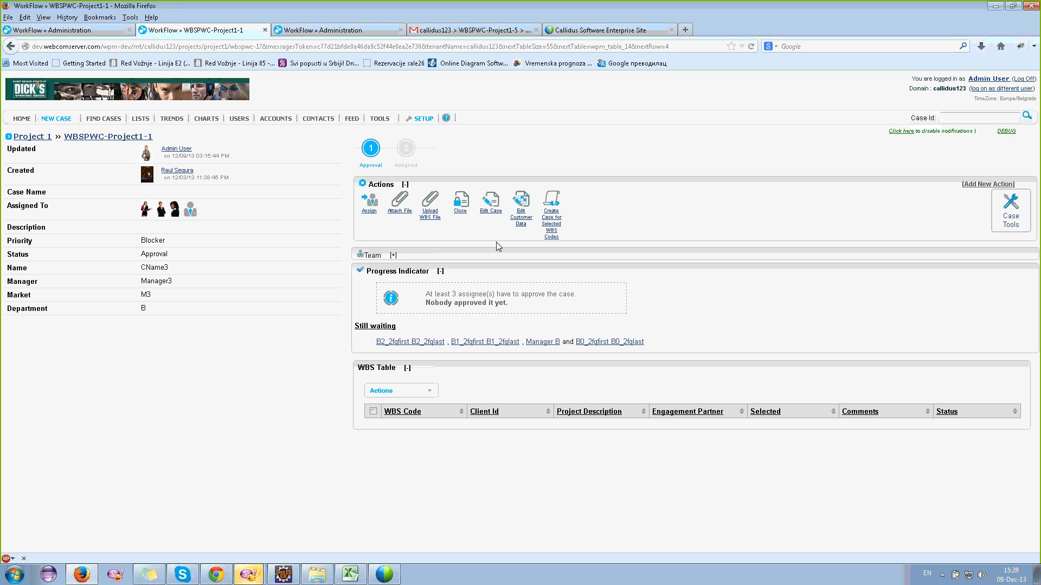
pyautogui.click(70, 32)
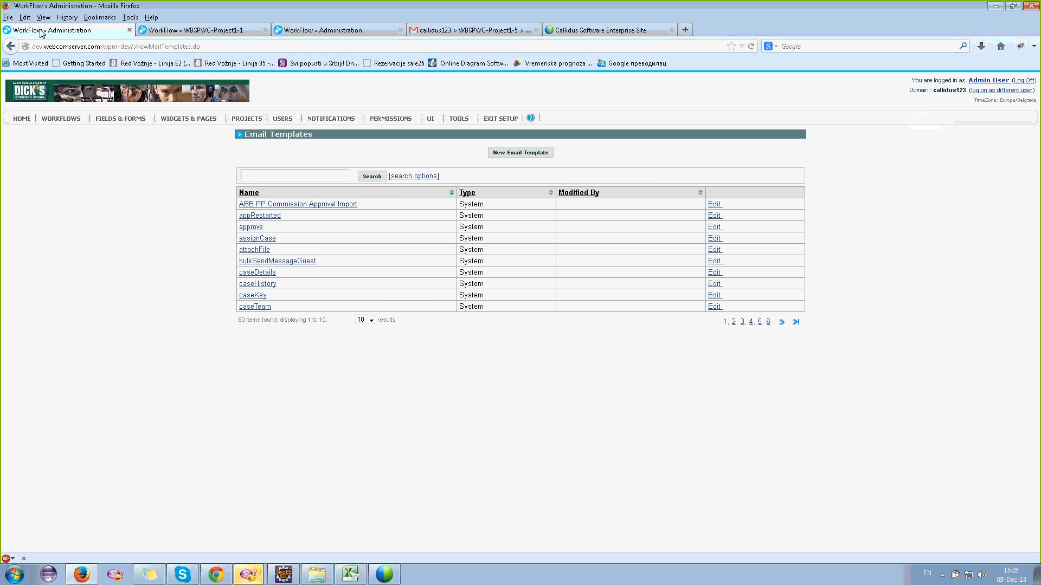
pyautogui.click(208, 31)
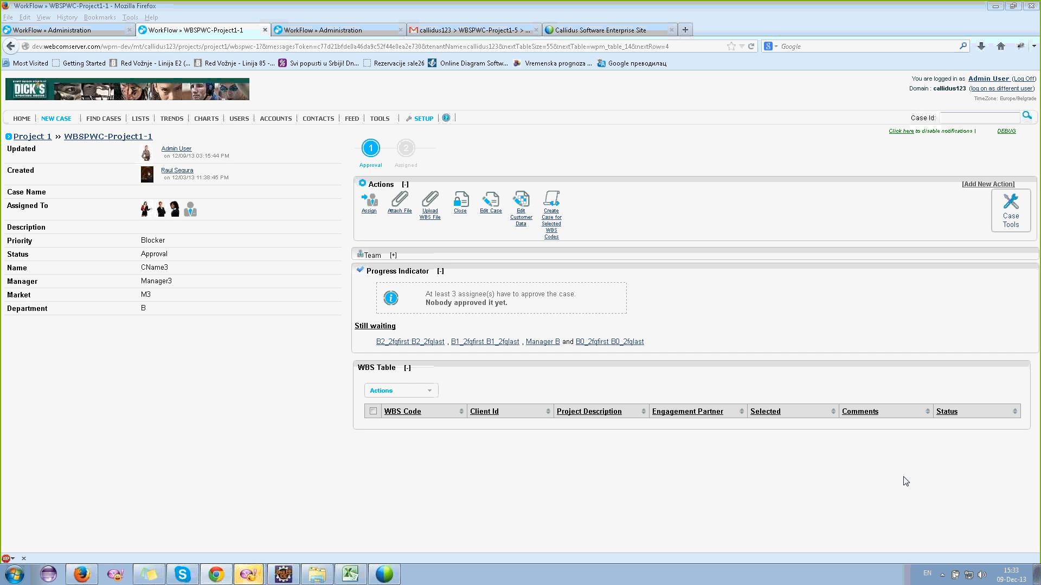
pyautogui.moveTo(997, 524); pyautogui.dragTo(894, 455)
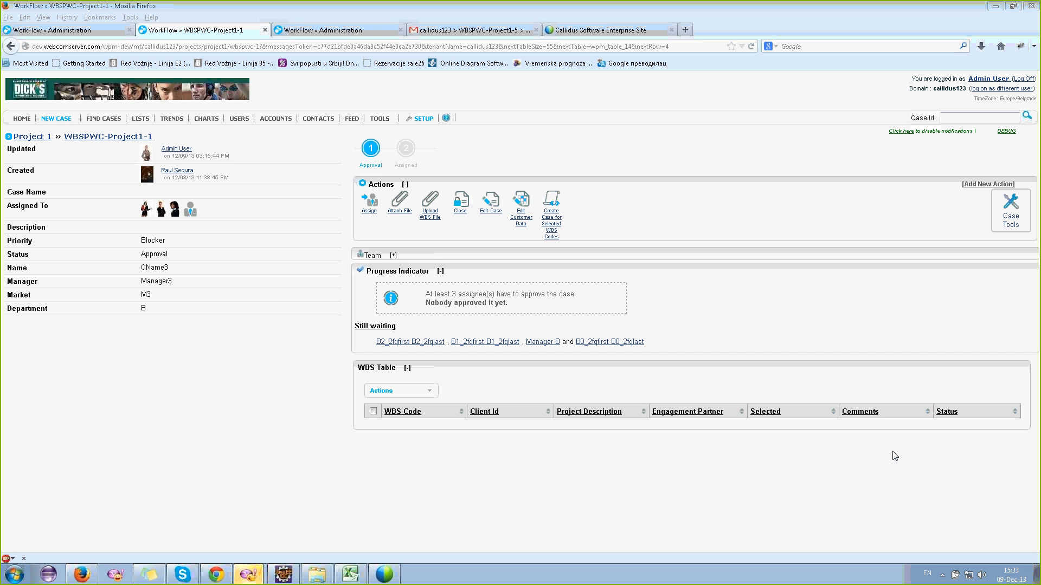